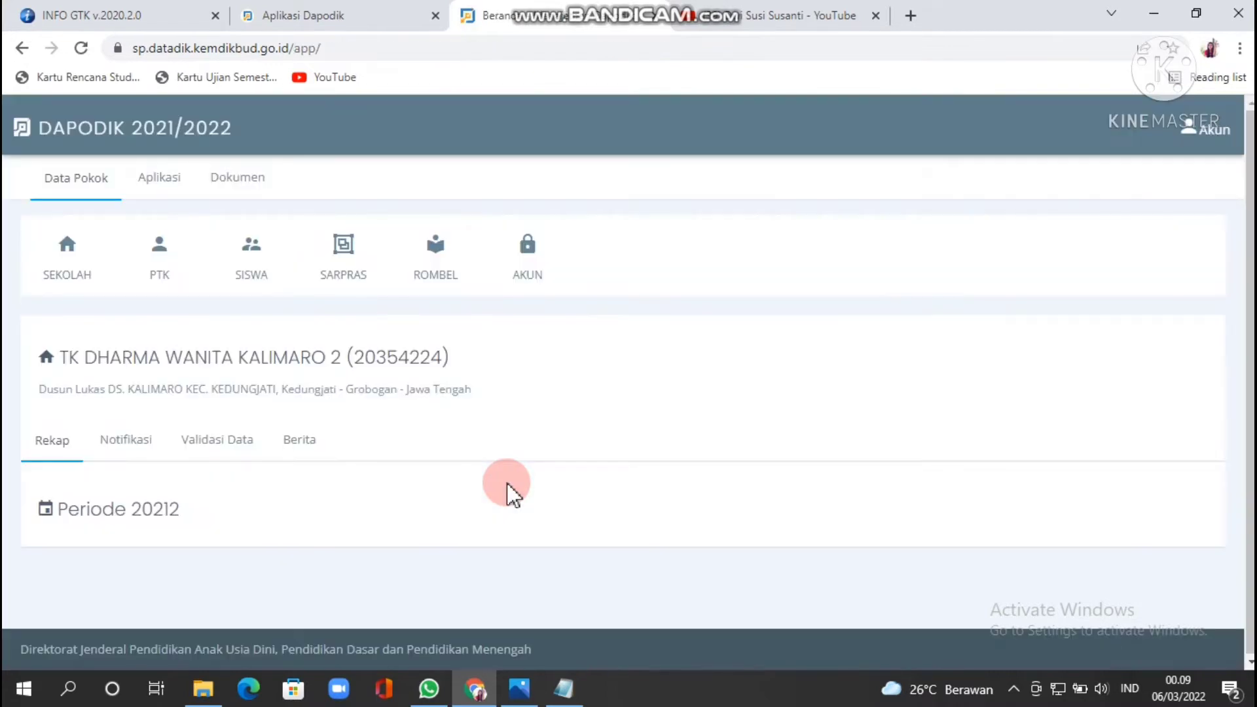
Step: List the school's PTK accounts in SP Datadik and open the first teacher's account for editing
left_click(523, 280)
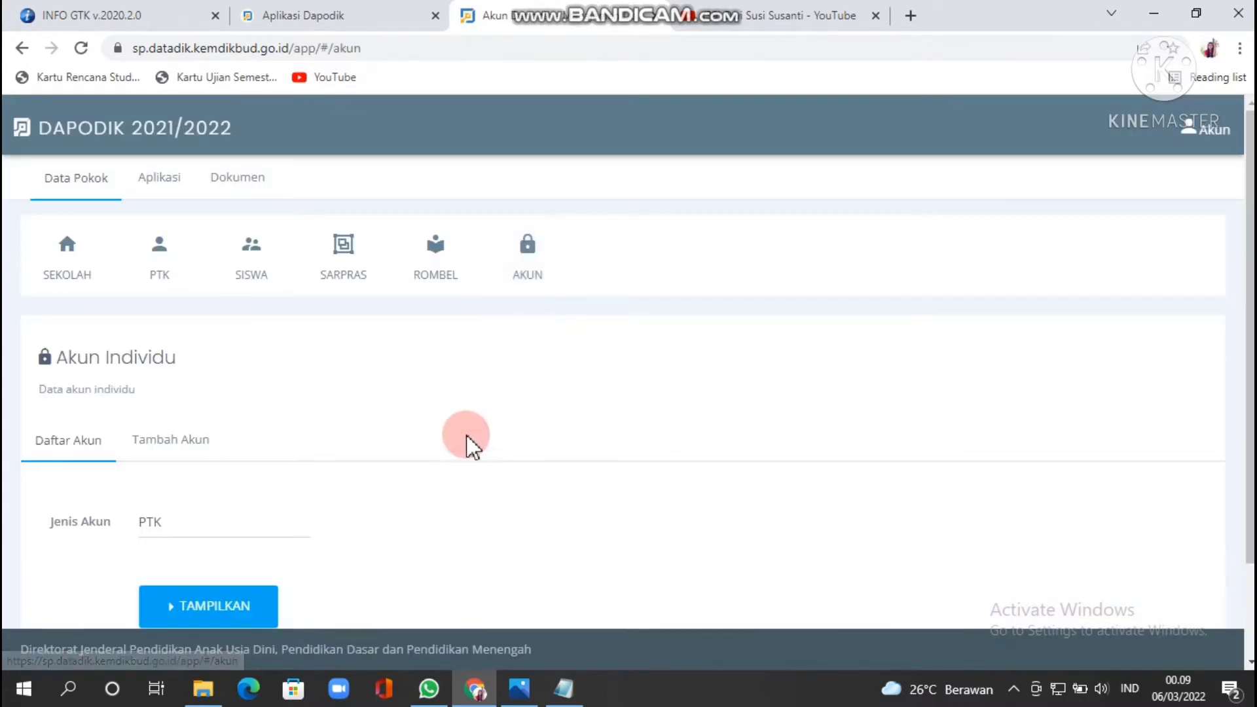
scroll(330, 445, "down", 2)
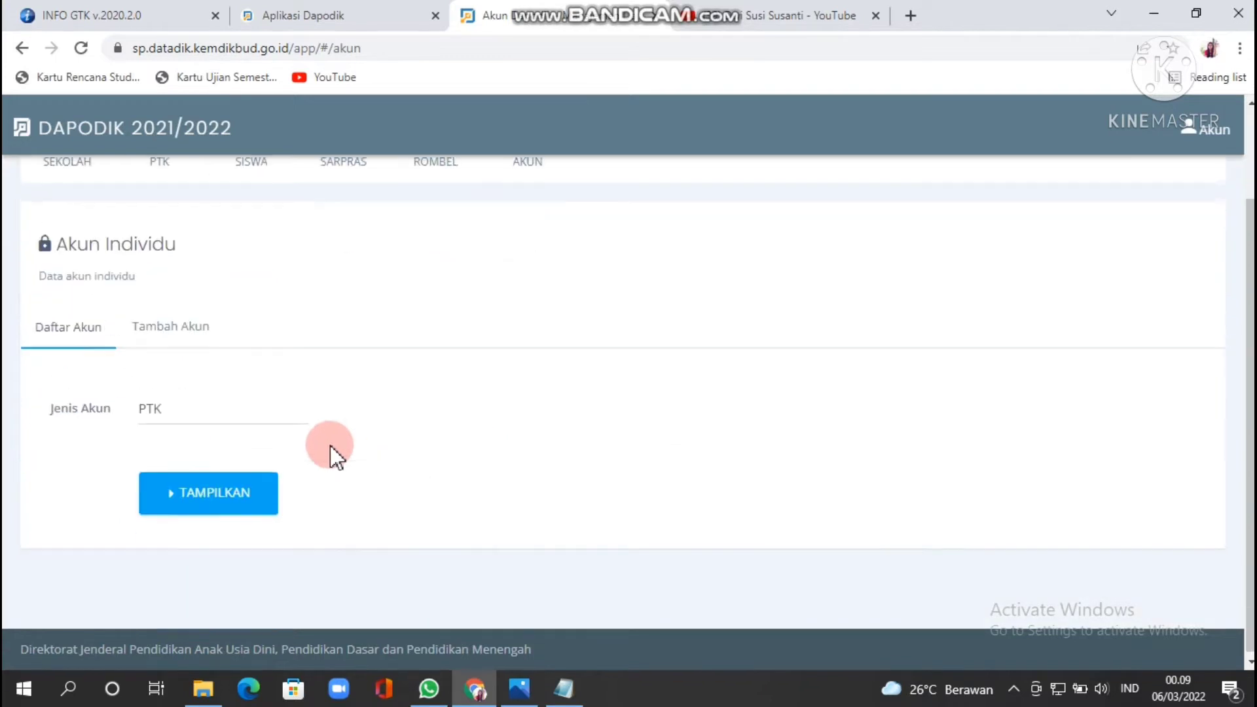
left_click(185, 496)
scroll(393, 496, "down", 5)
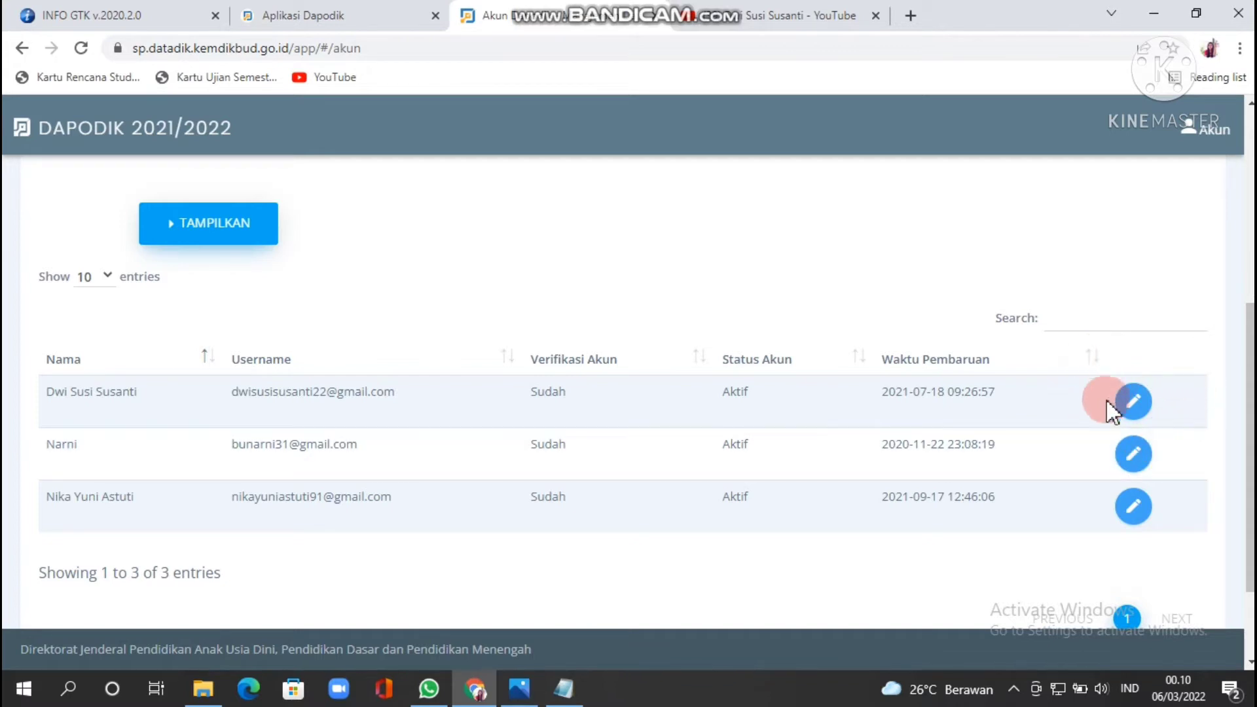
left_click(1134, 401)
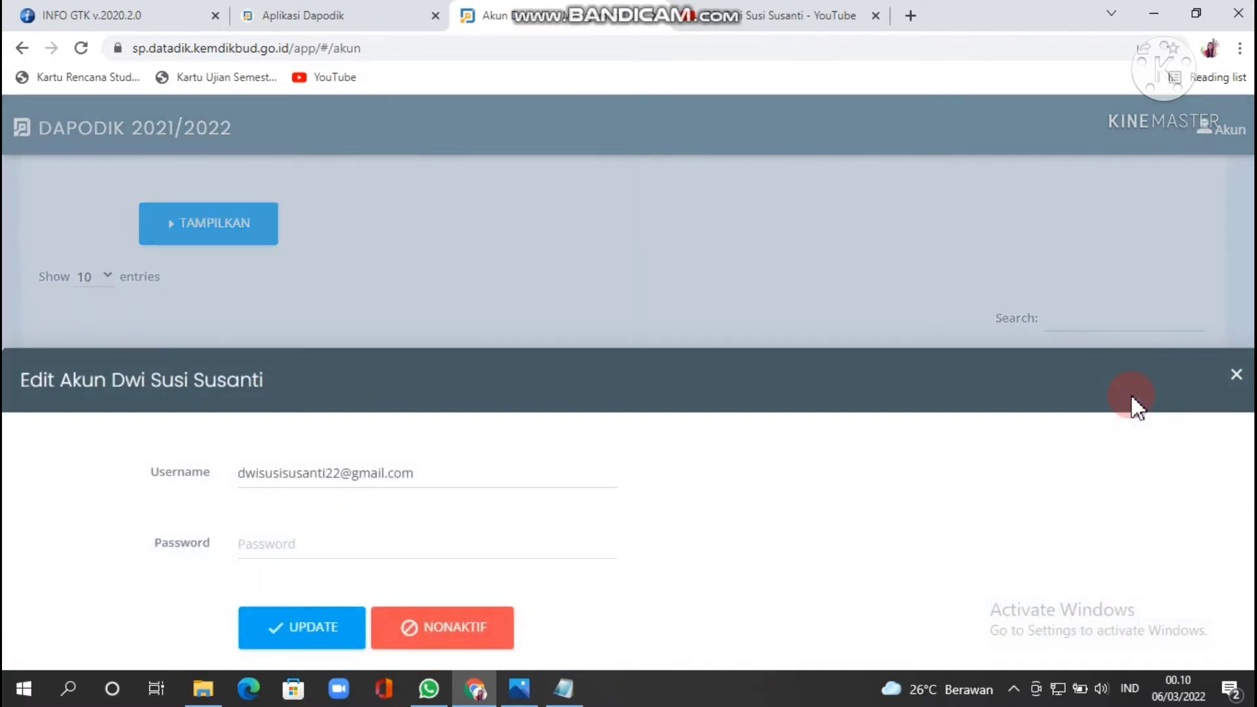
Step: Enter a new password for the first teacher's account in the Password field
left_click(331, 545)
left_click(335, 546)
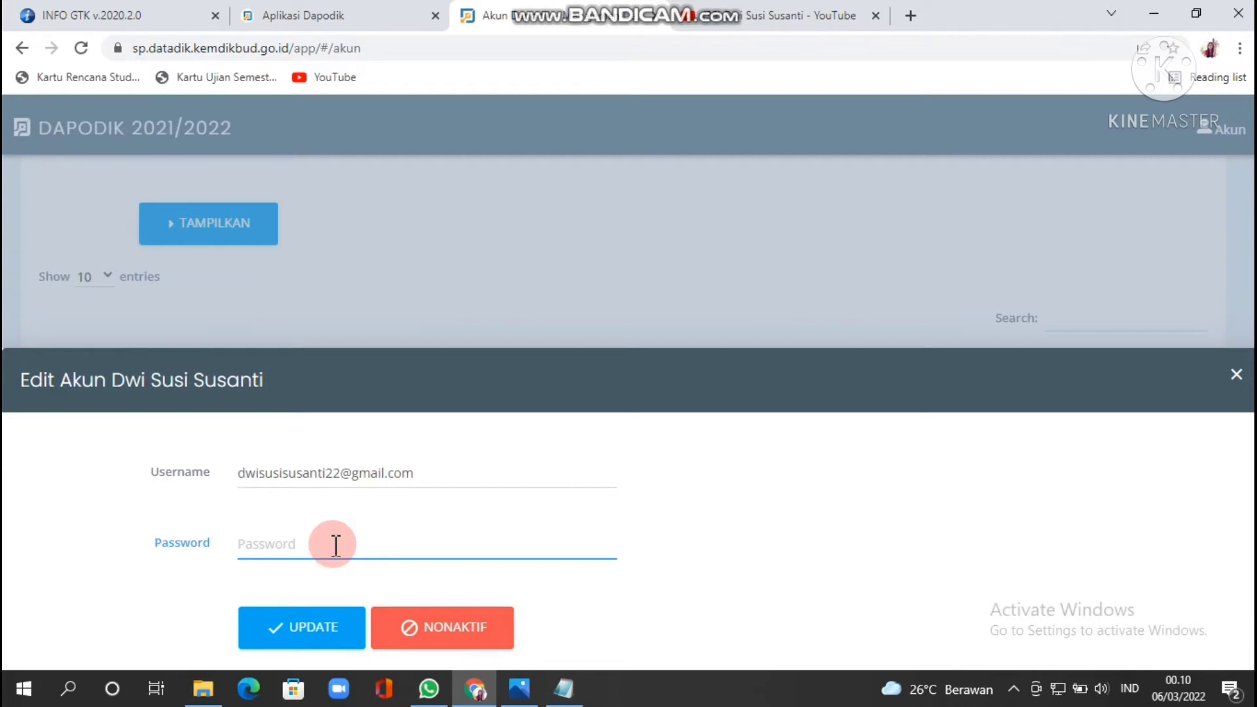
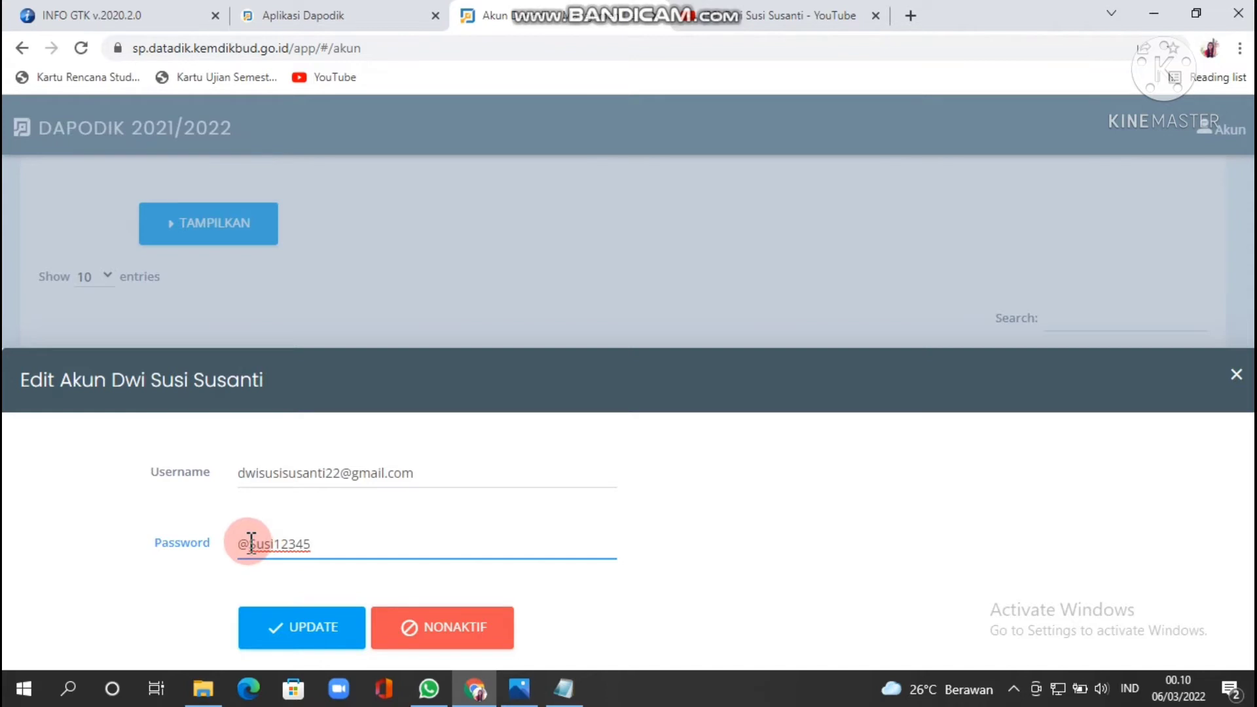
double_click(321, 545)
key("BackSpace")
key("BackSpace")
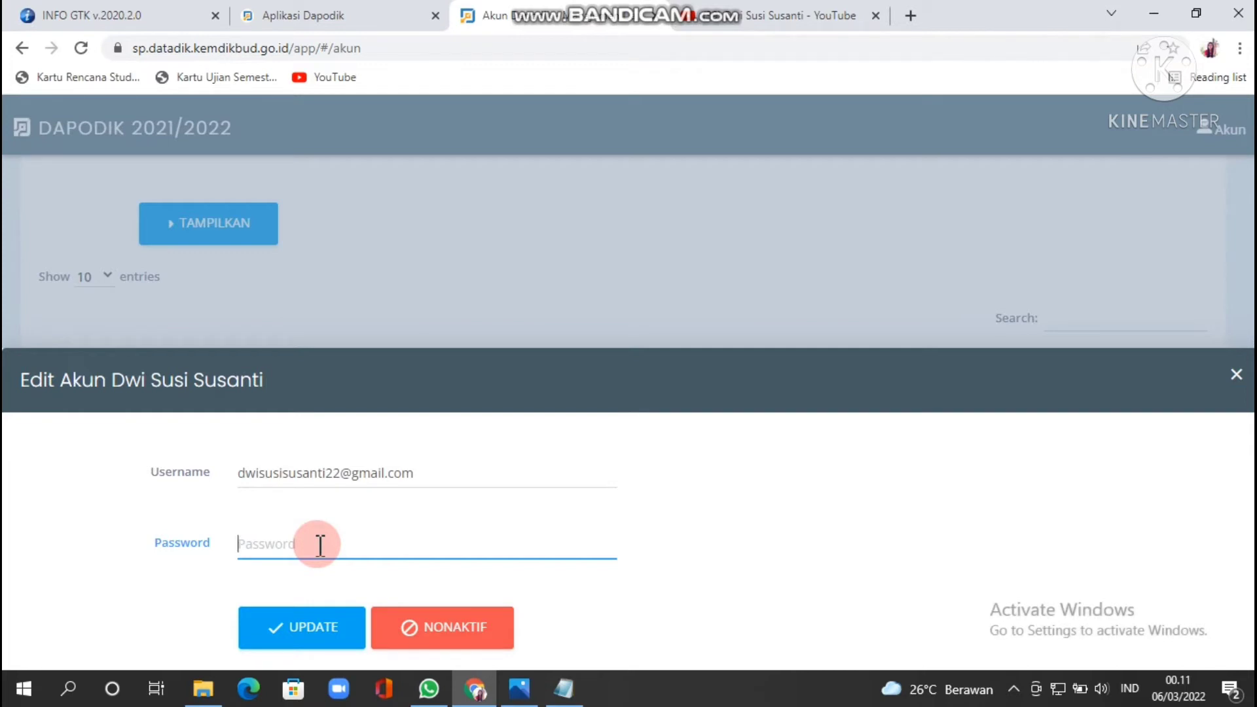
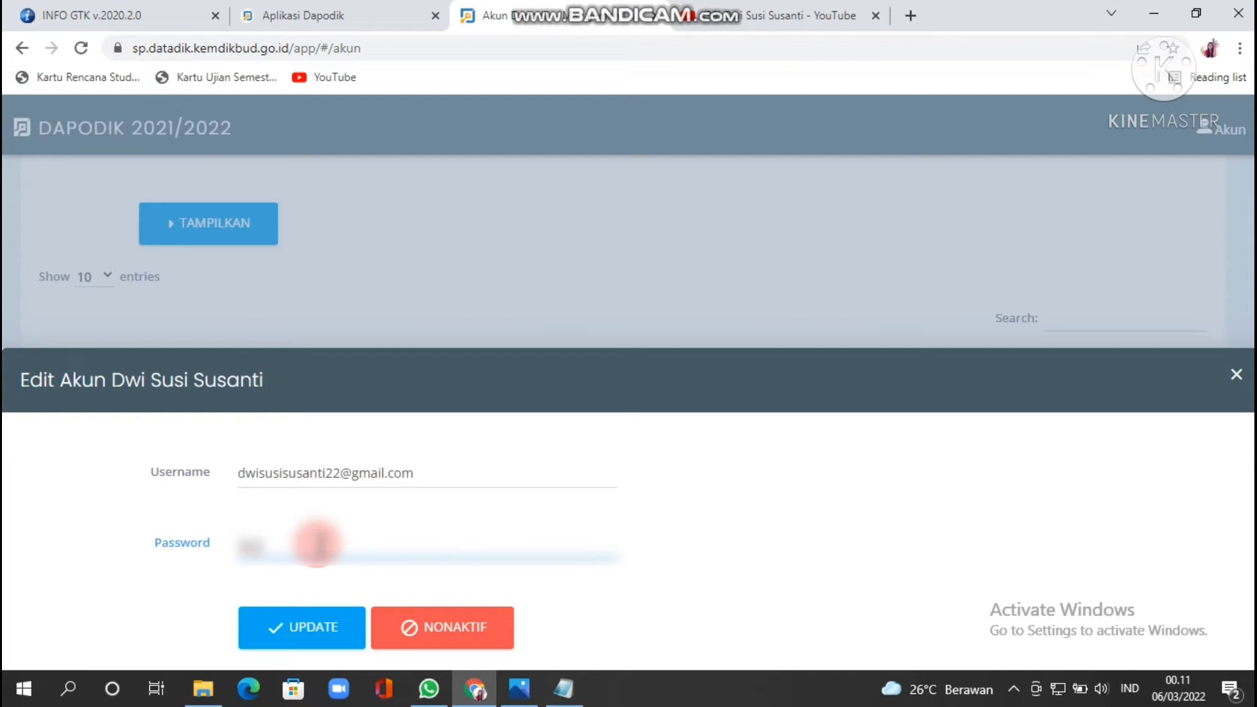
Step: Save the account update, confirm the success message, and return to Aplikasi Dapodik
left_click(309, 636)
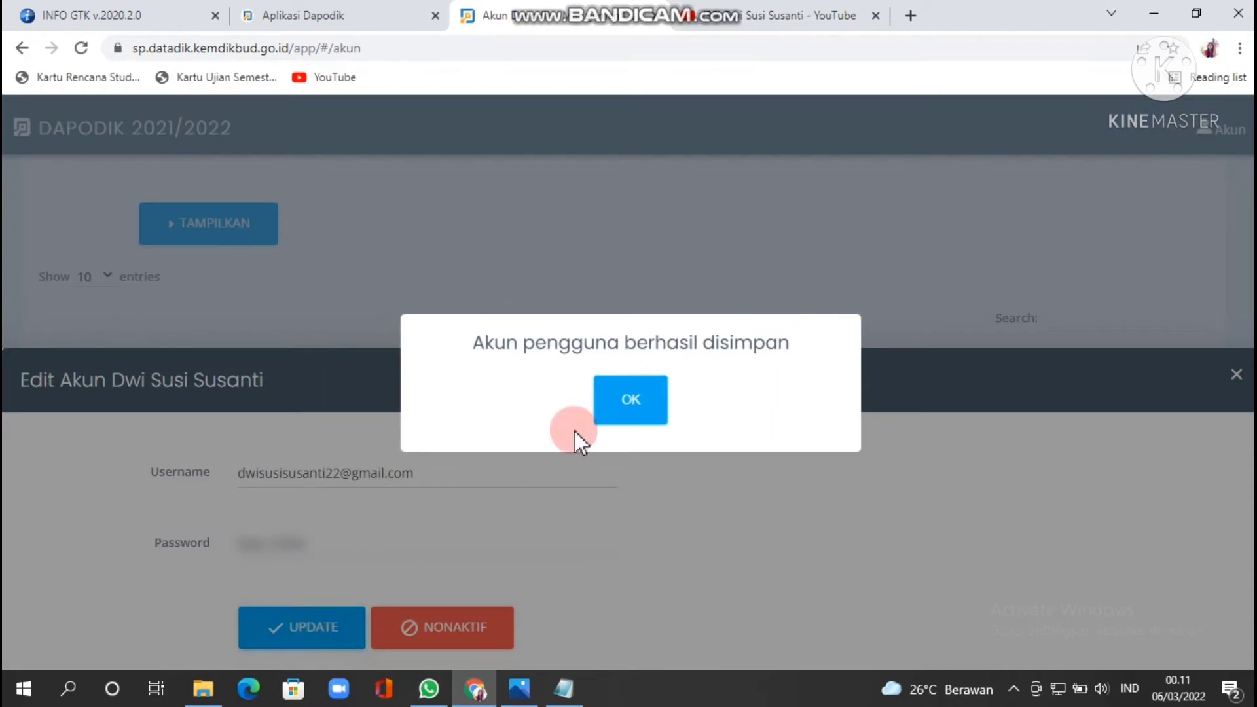
left_click(628, 398)
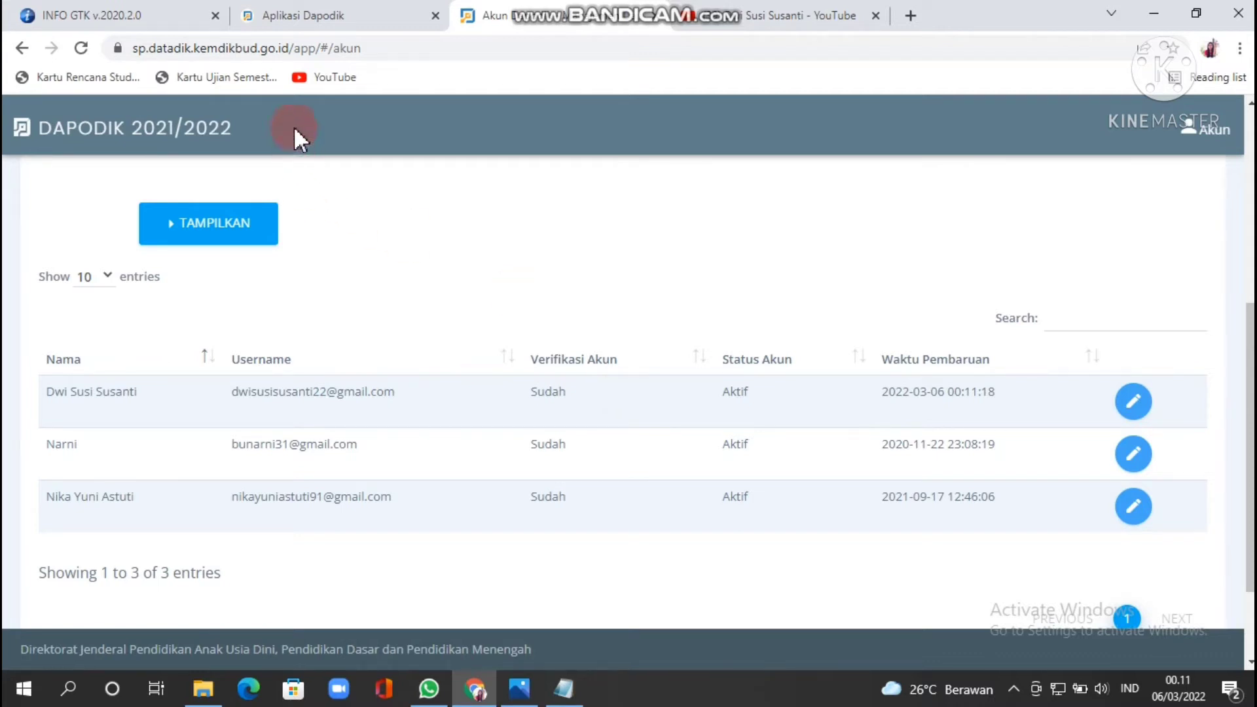
left_click(286, 20)
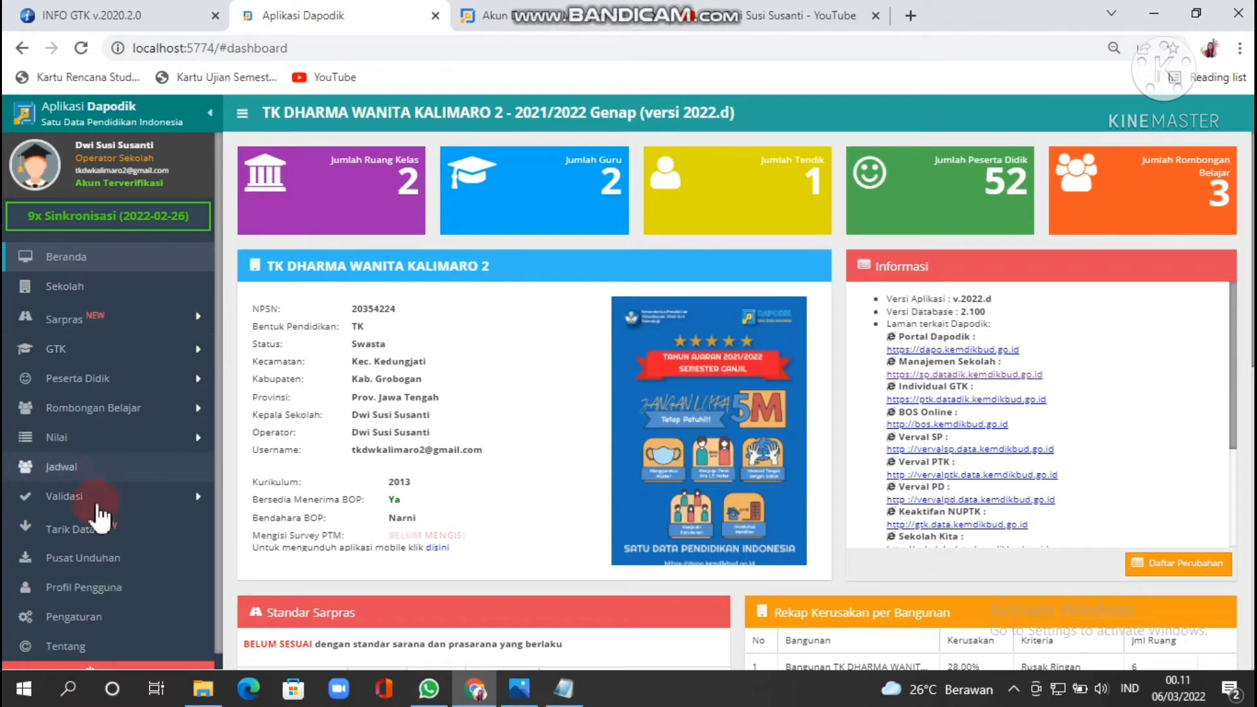
Step: Pull data via Tarik Data, running the Sarpras, Peserta Didik, GTK, Rombongan Belajar and Pembelajaran validations
left_click(78, 532)
left_click(779, 454)
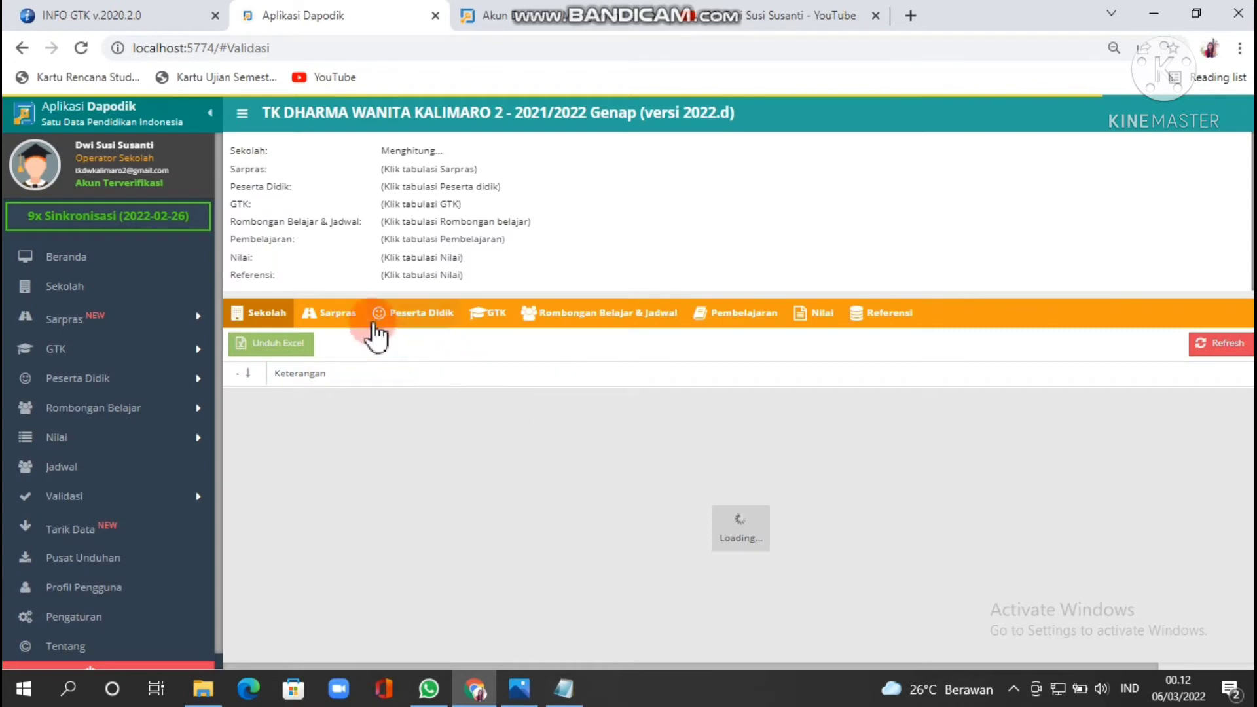
left_click(347, 316)
left_click(423, 312)
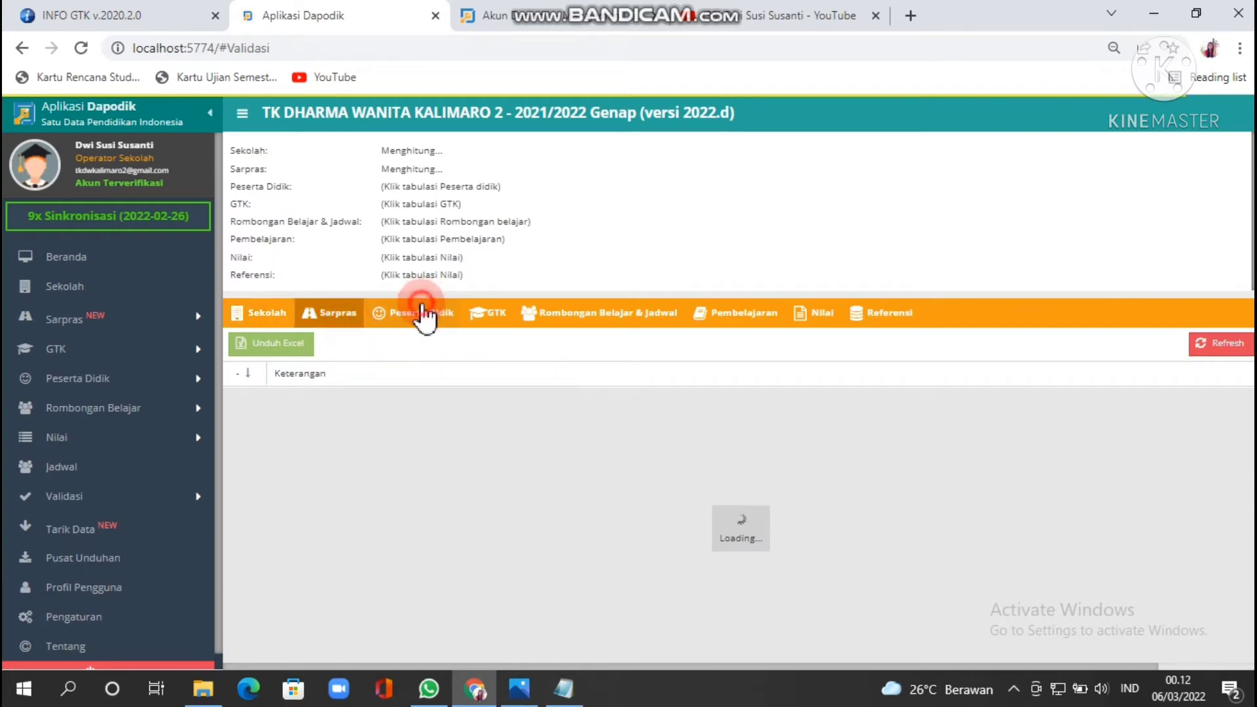
left_click(477, 313)
left_click(566, 314)
left_click(716, 302)
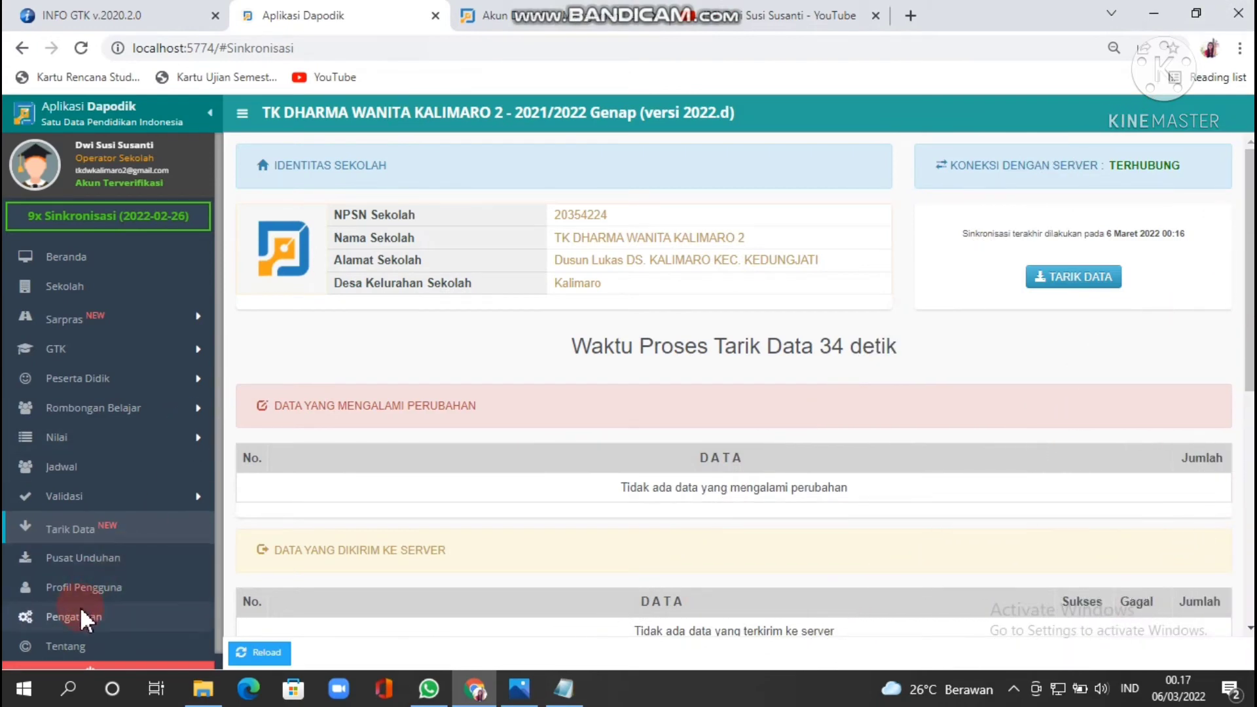
Step: Switch user access from the school operator to the first teacher's GTK account via Tukar Akses Pengguna
left_click(80, 606)
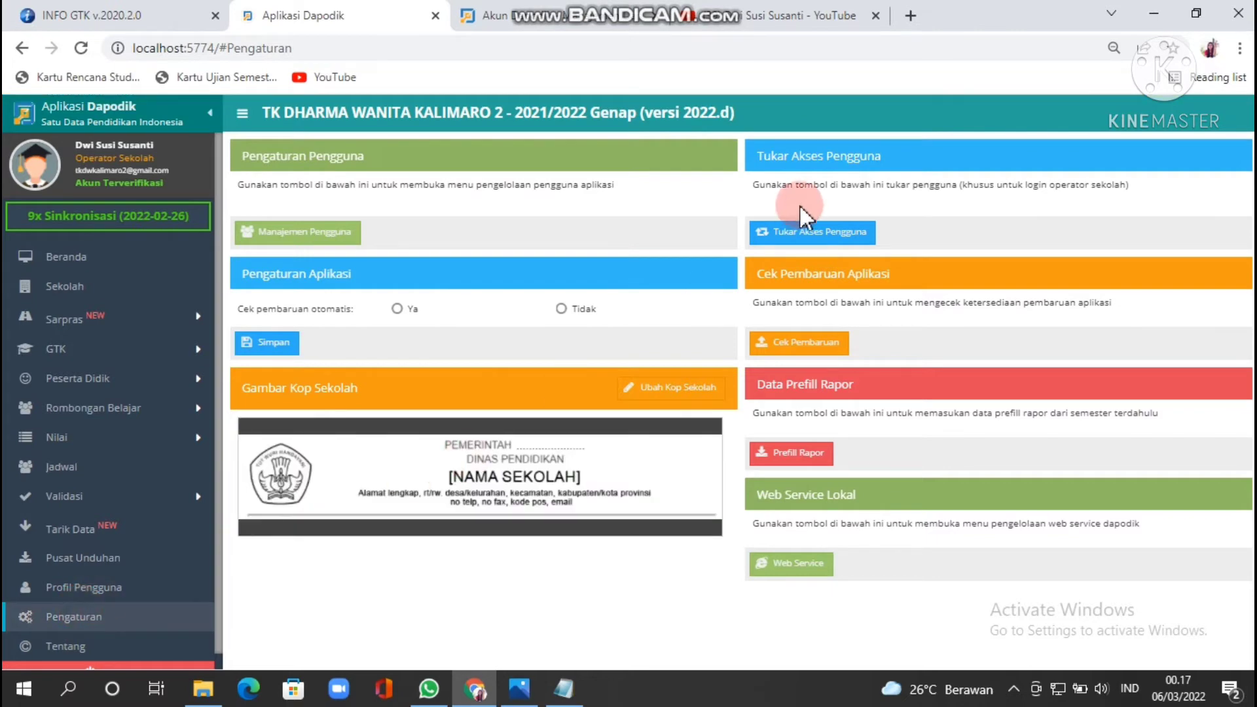
left_click(800, 234)
left_click(607, 376)
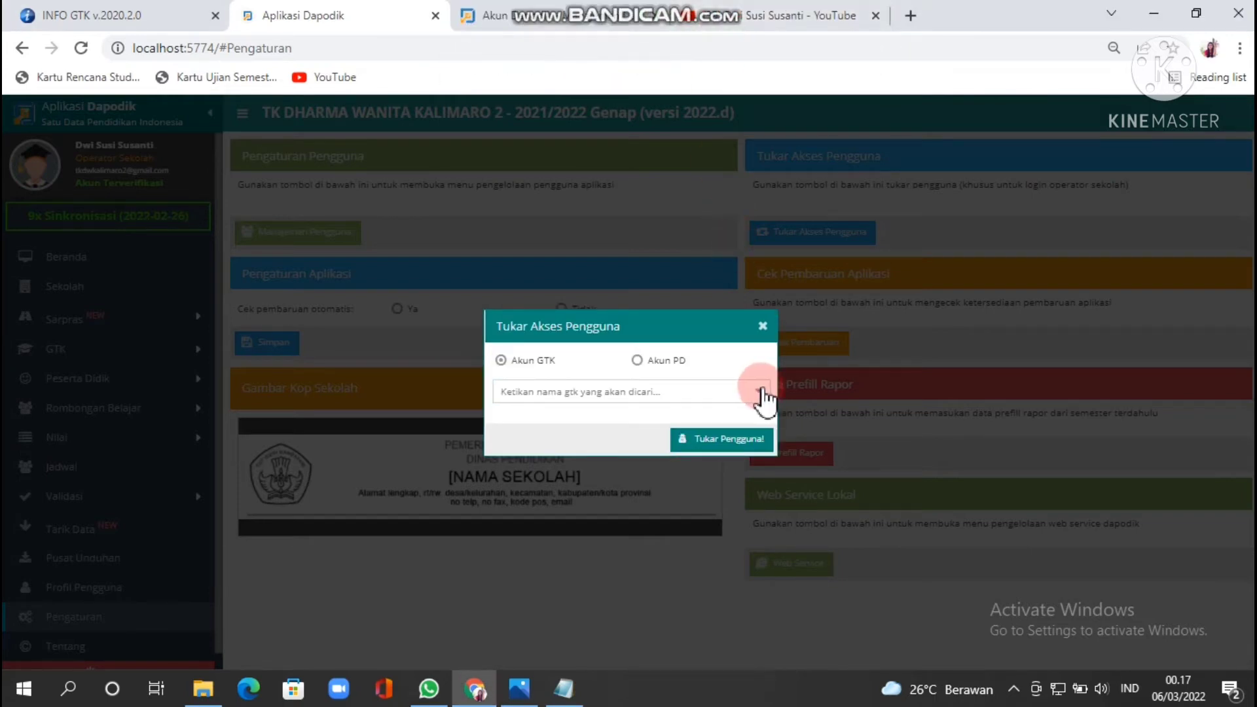
left_click(758, 392)
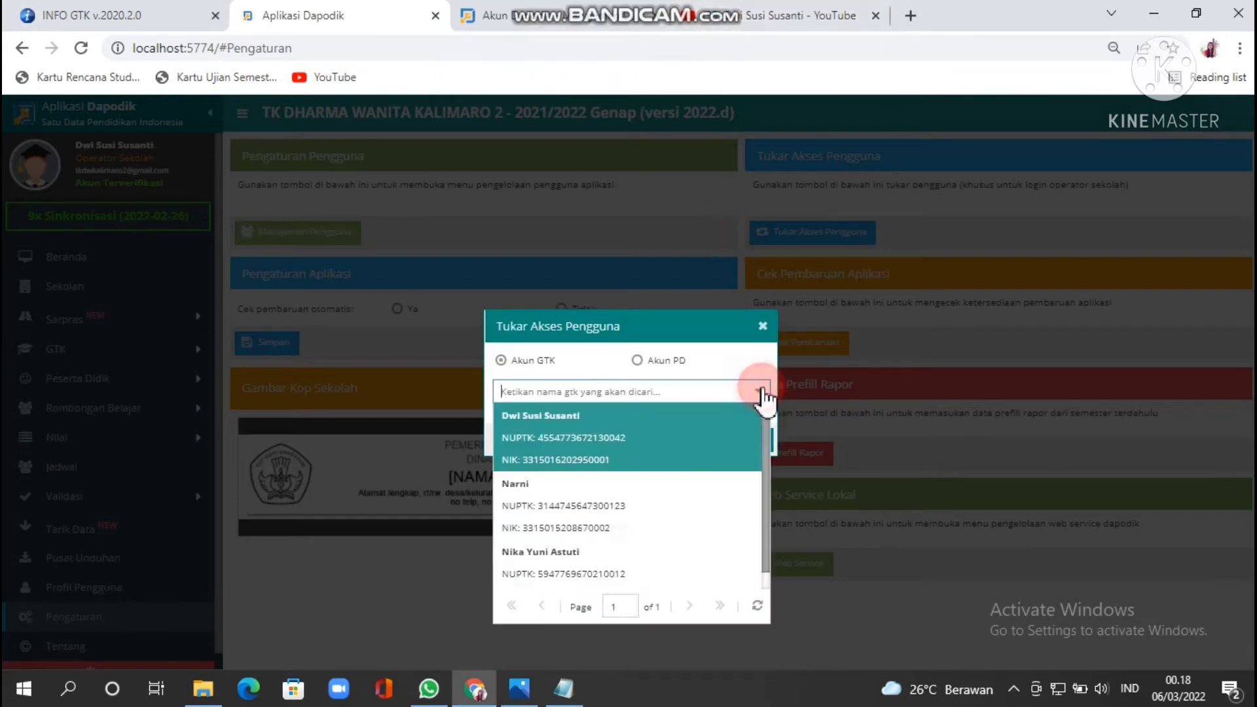
left_click(621, 431)
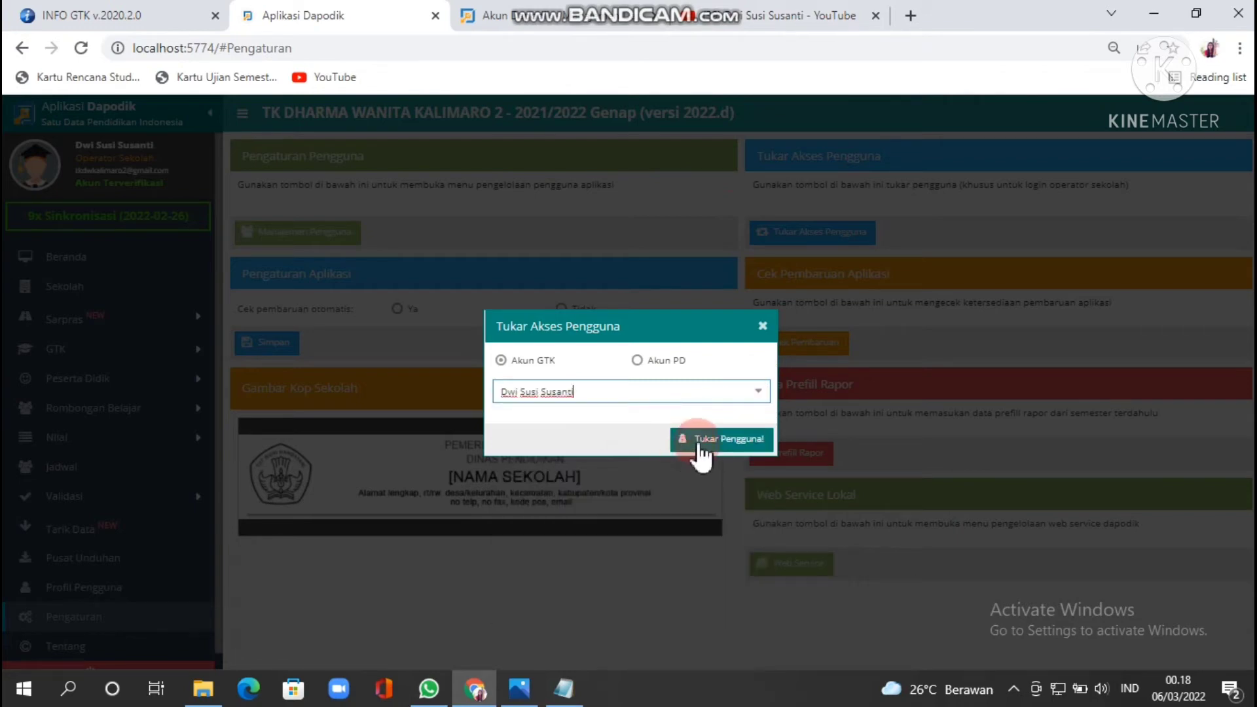
left_click(698, 446)
left_click(629, 411)
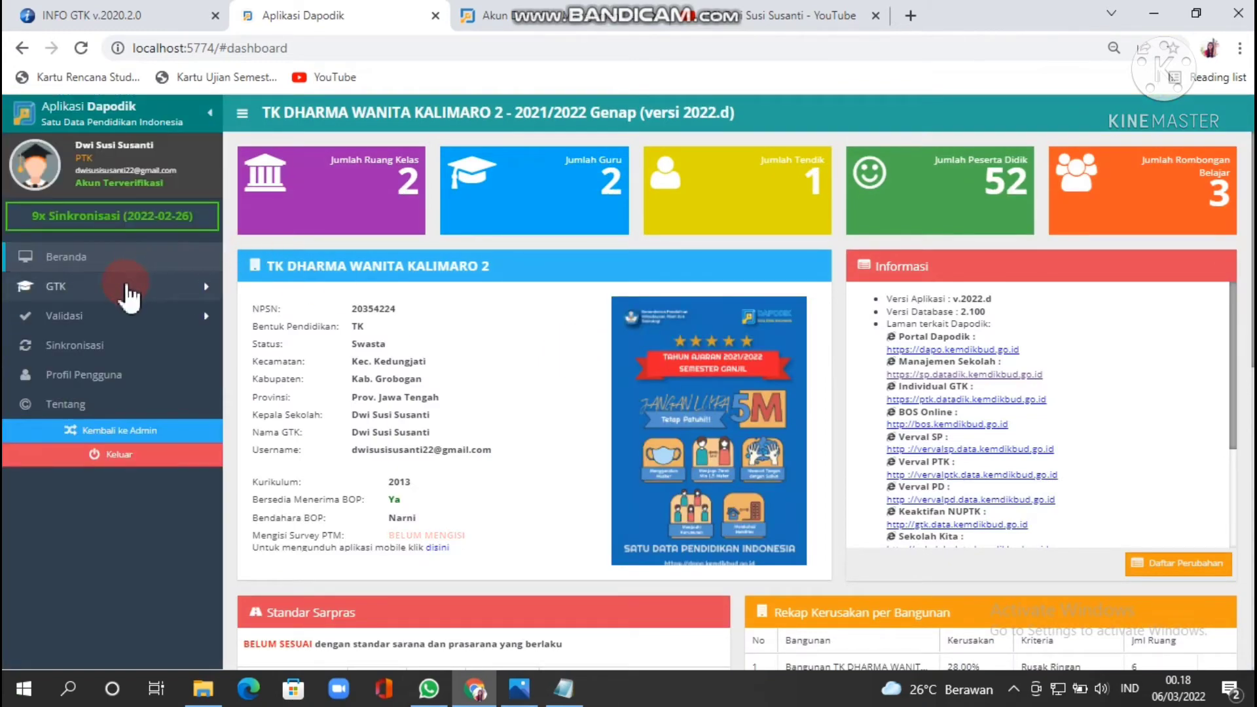
Step: Open the Tendik list under GTK, select the teacher's row, and open her Penugasan form
left_click(126, 286)
left_click(93, 348)
left_click(110, 348)
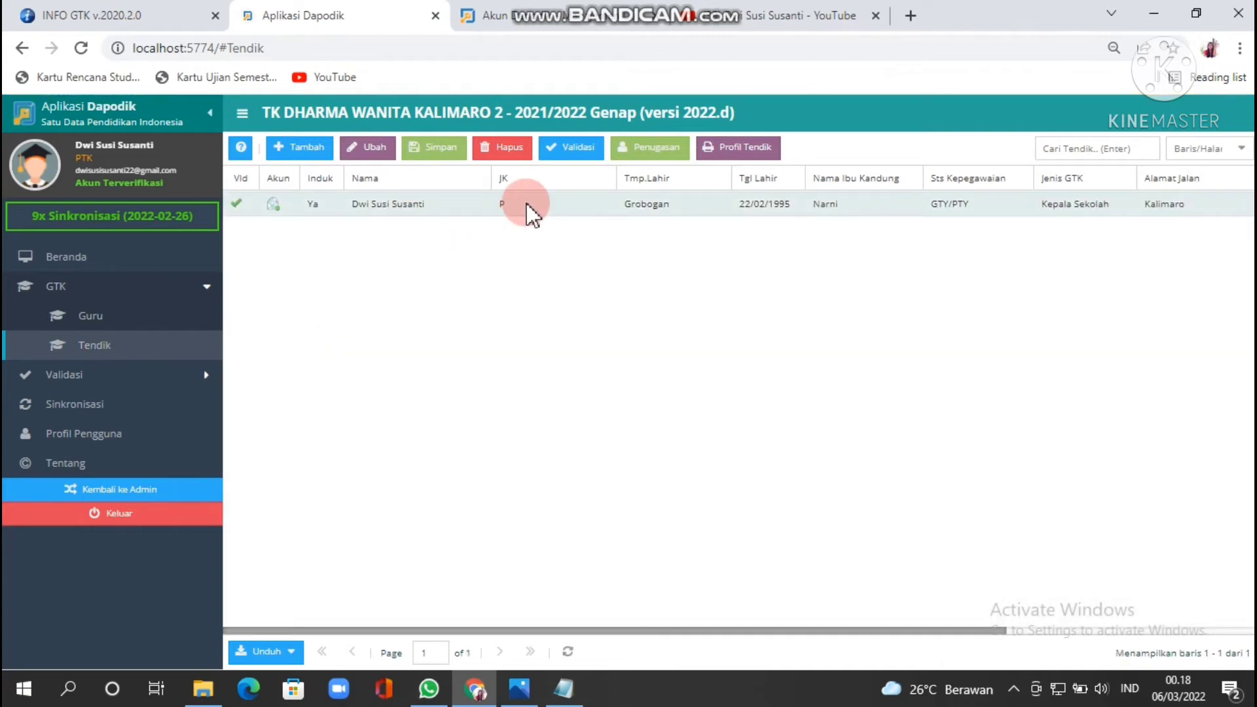
left_click(527, 204)
left_click(588, 160)
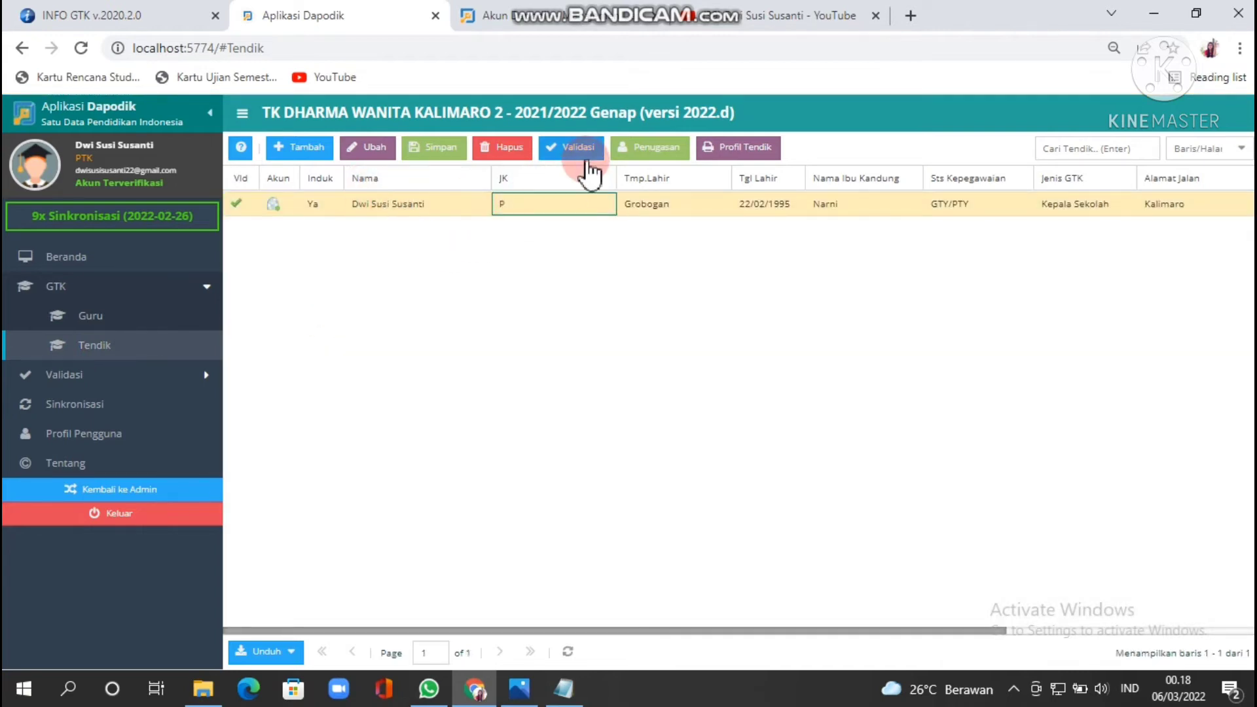
left_click(630, 155)
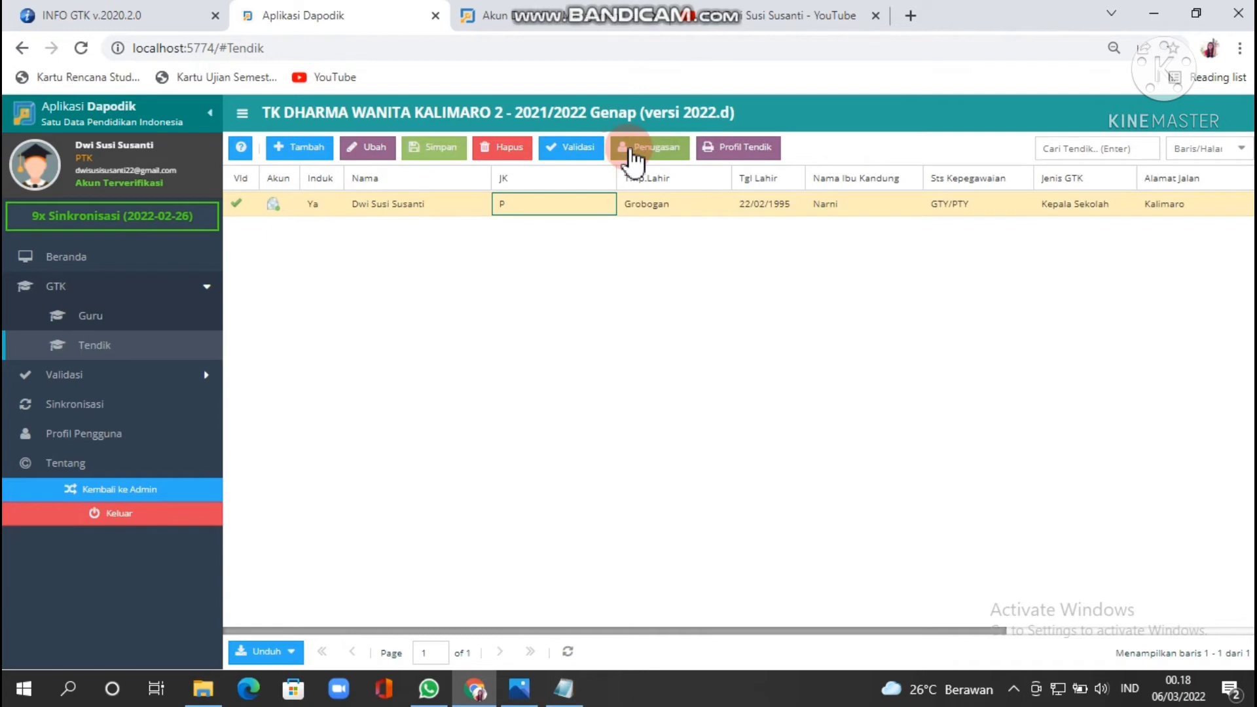
left_click(630, 154)
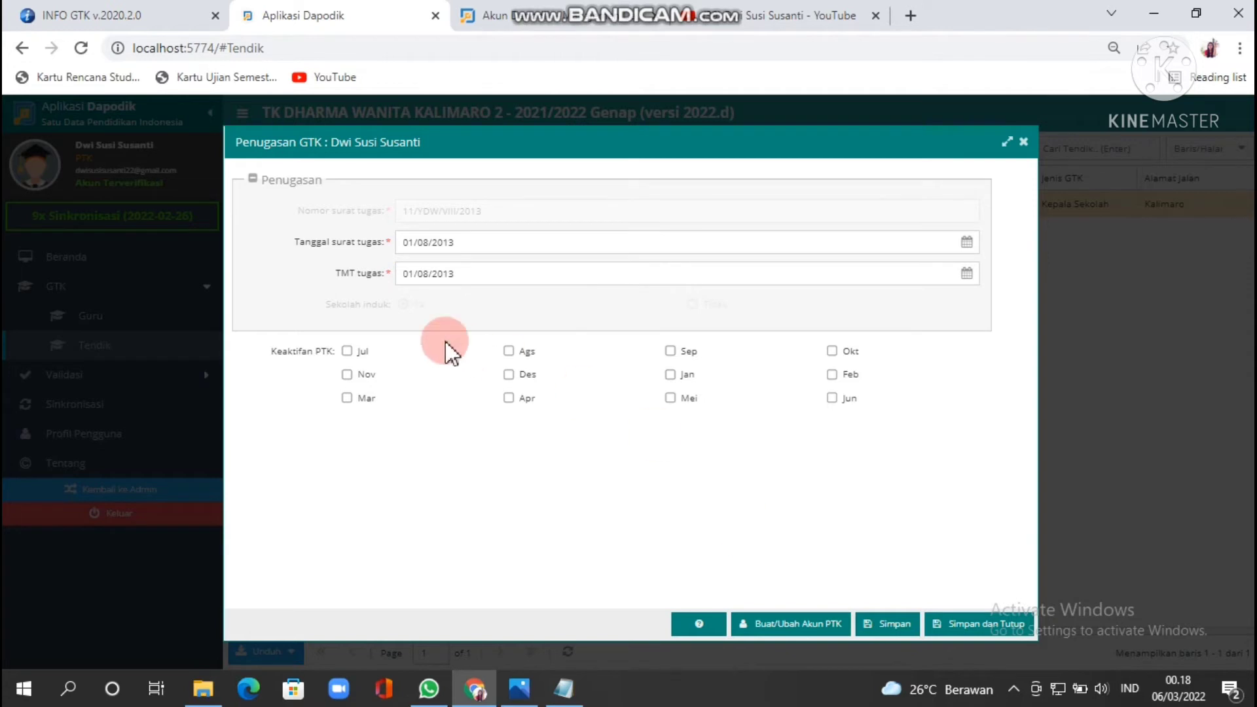
Step: Tick July through February under Keaktifan PTK and bring up the Buat/Ubah Akun PTK dialog
left_click(347, 351)
left_click(507, 352)
left_click(684, 353)
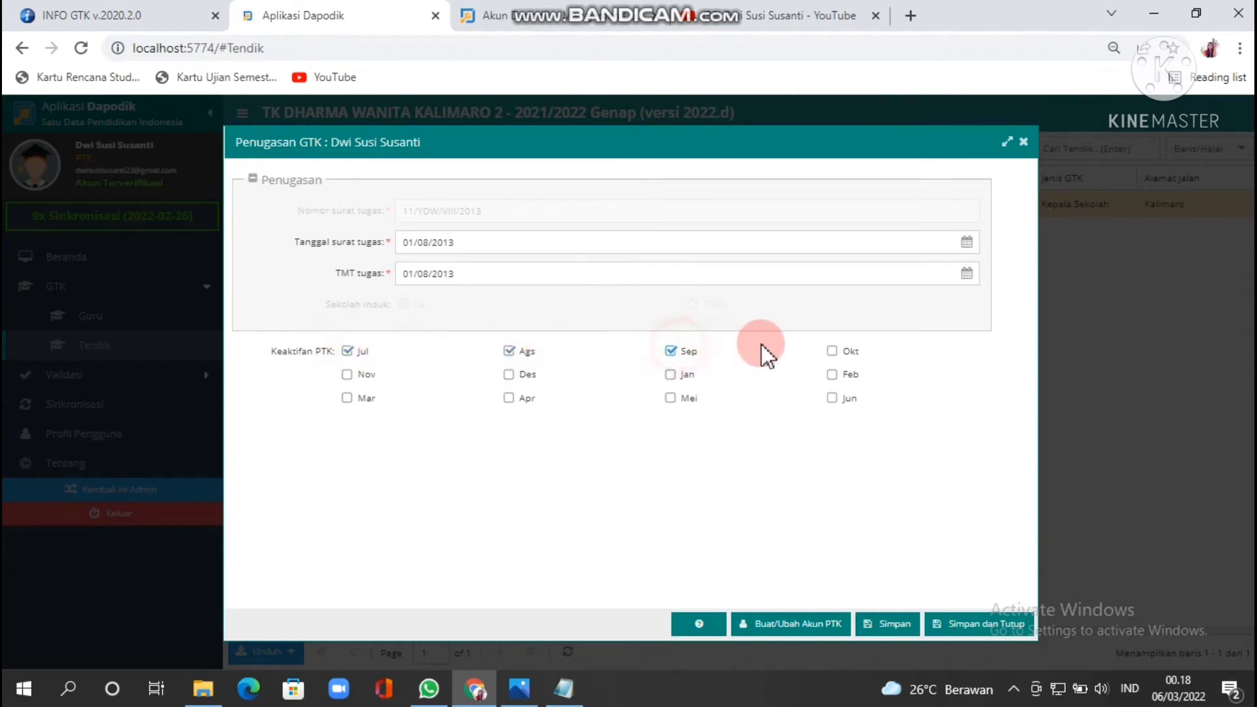
left_click(832, 353)
left_click(832, 374)
left_click(670, 375)
left_click(510, 374)
left_click(347, 375)
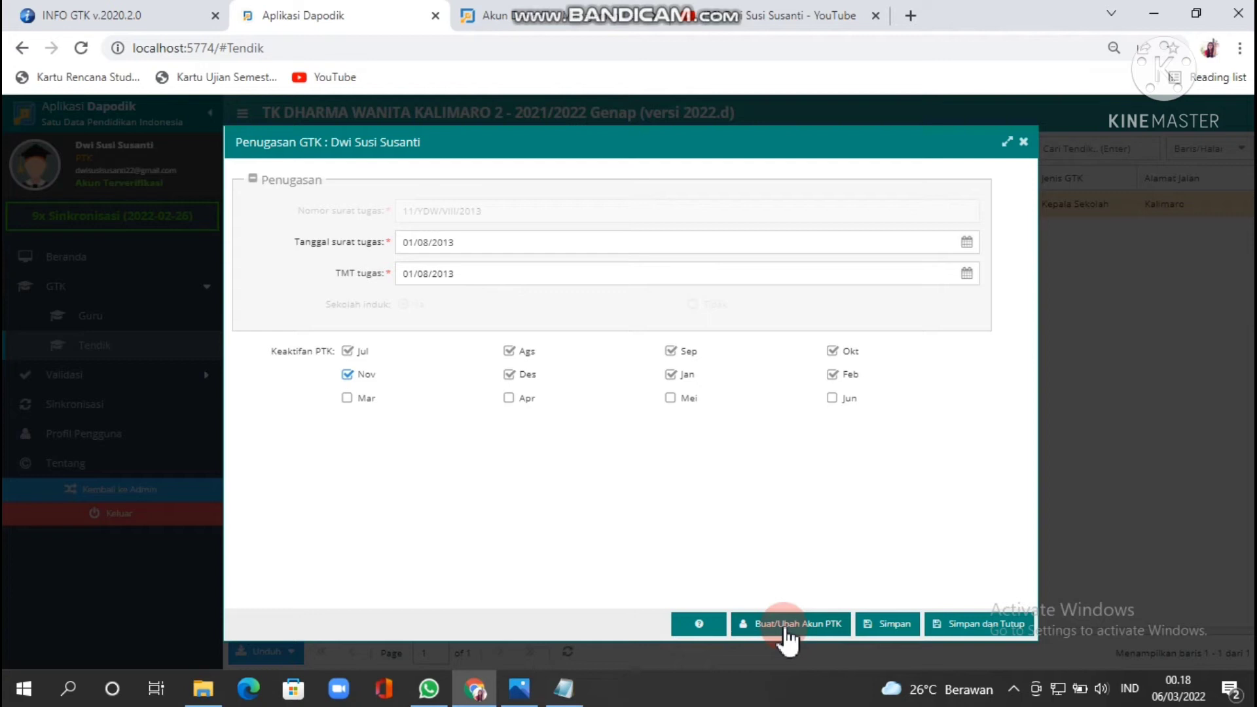
left_click(785, 625)
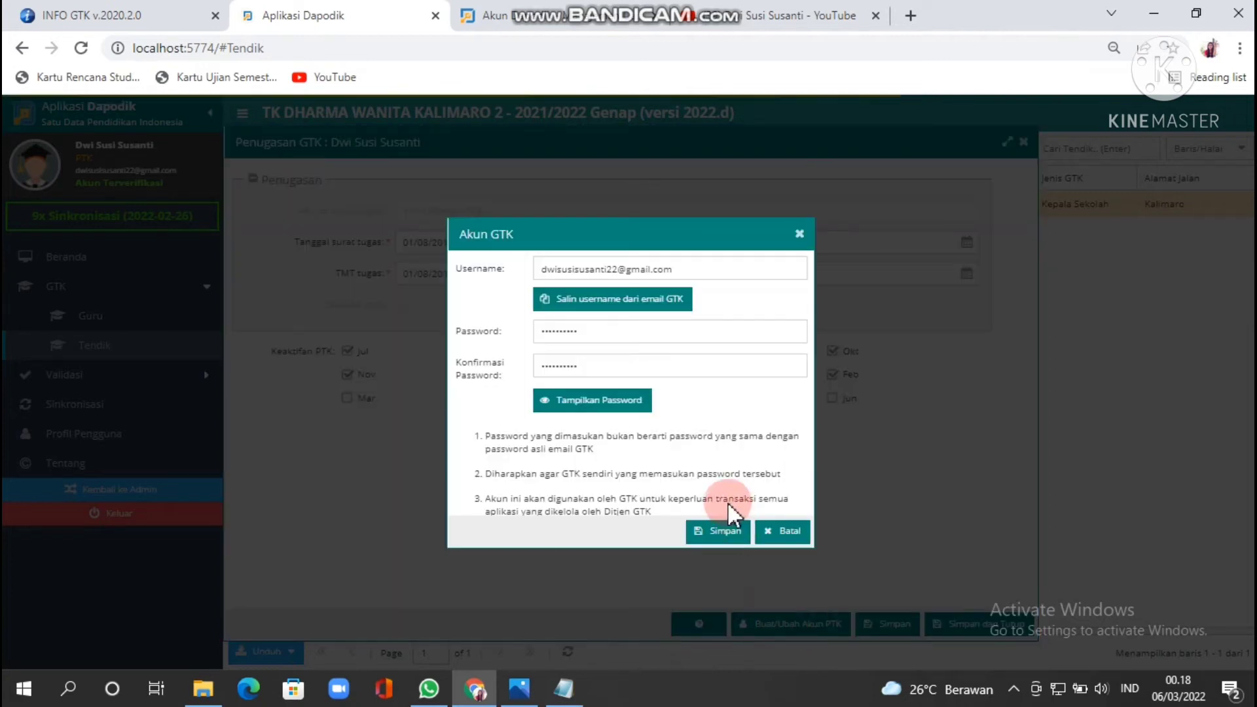
Step: Clear the GTK account's existing password, re-enter it, and save the account
left_click(622, 334)
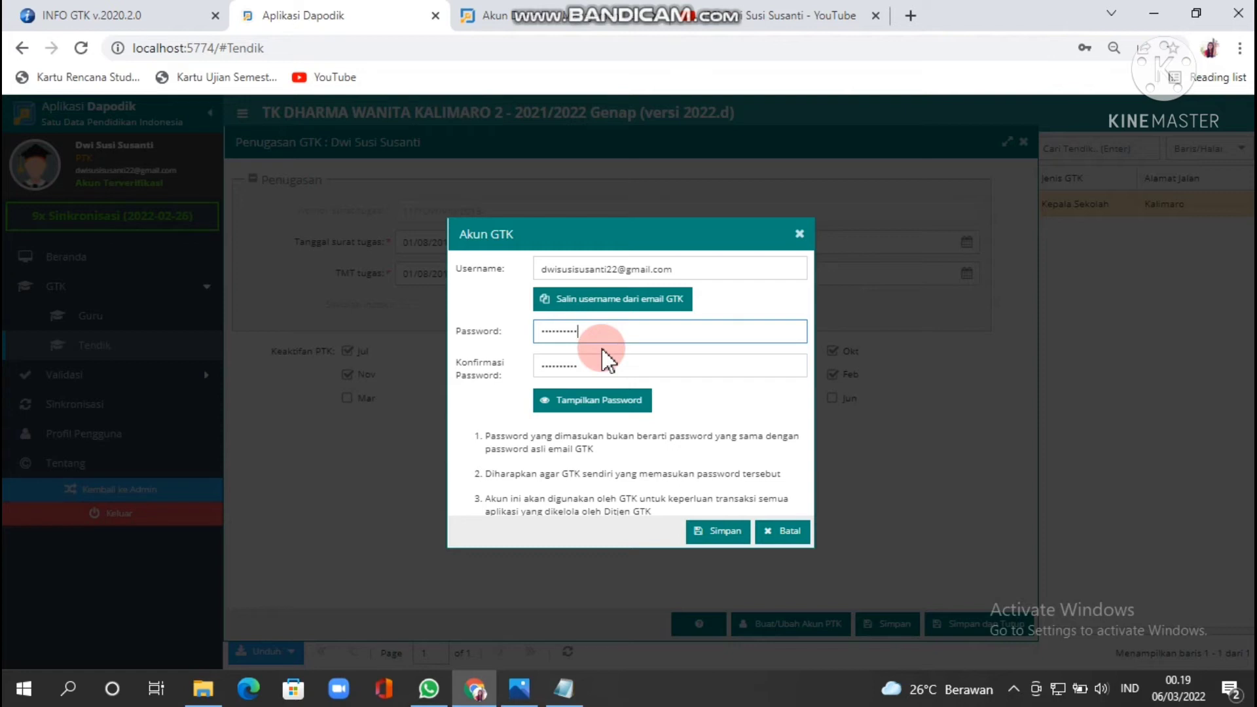
key("ctrl+a")
key("BackSpace")
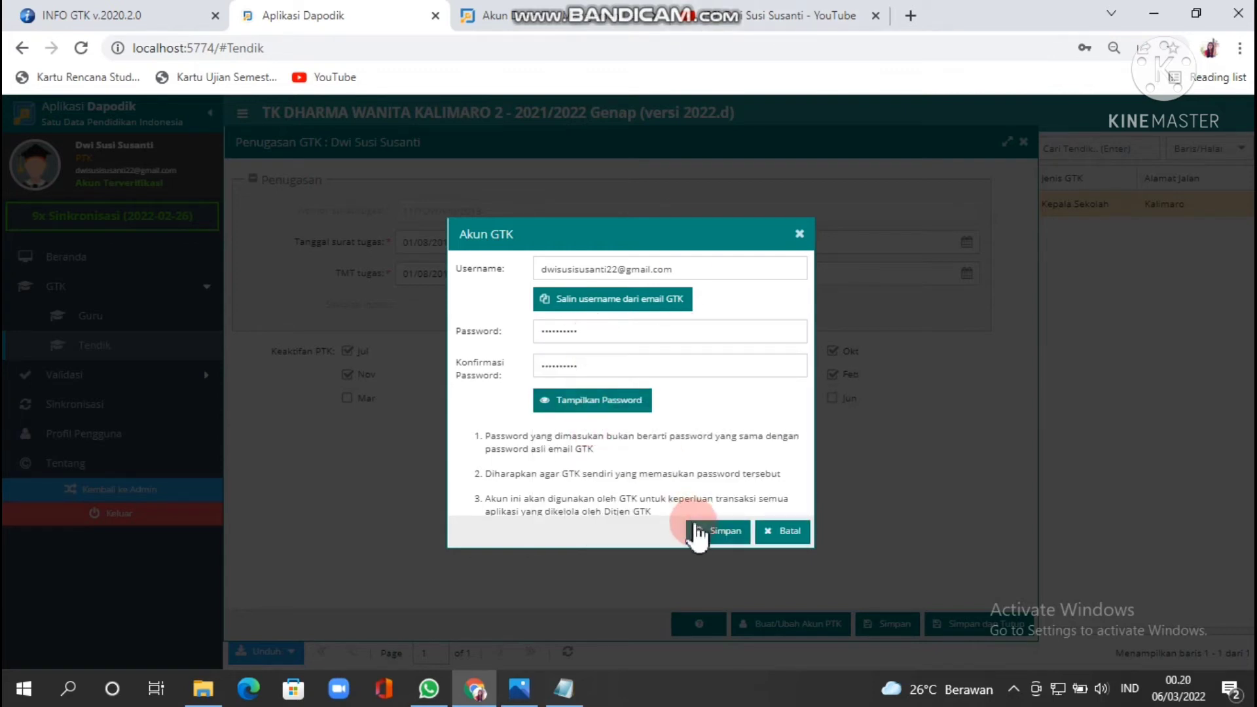
left_click(779, 536)
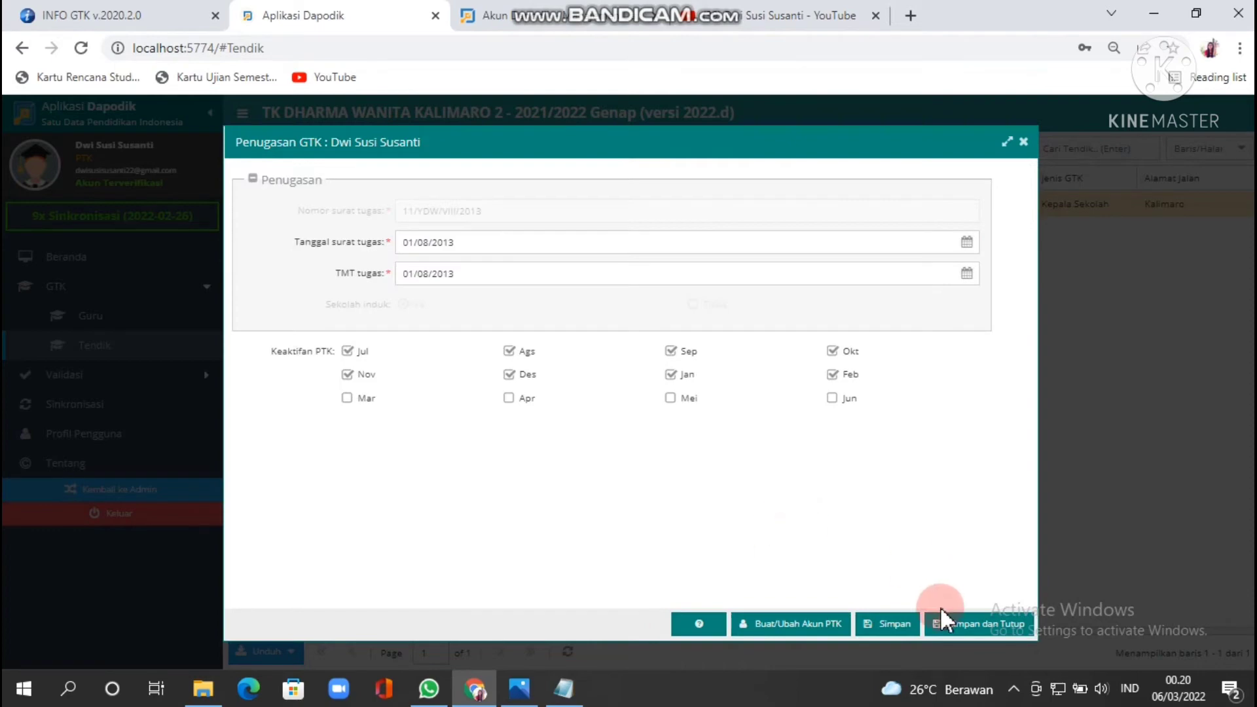
Step: Save and close the assignment form, then bring up the Notepad step list
left_click(953, 625)
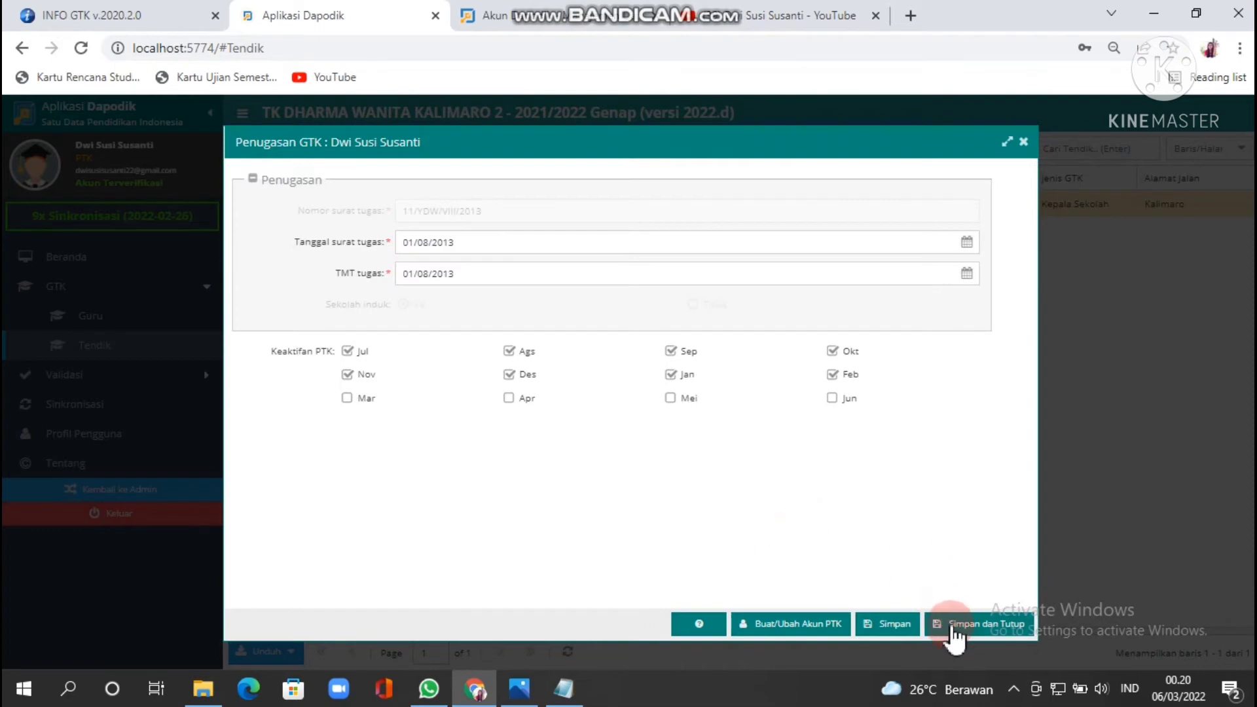
left_click(952, 625)
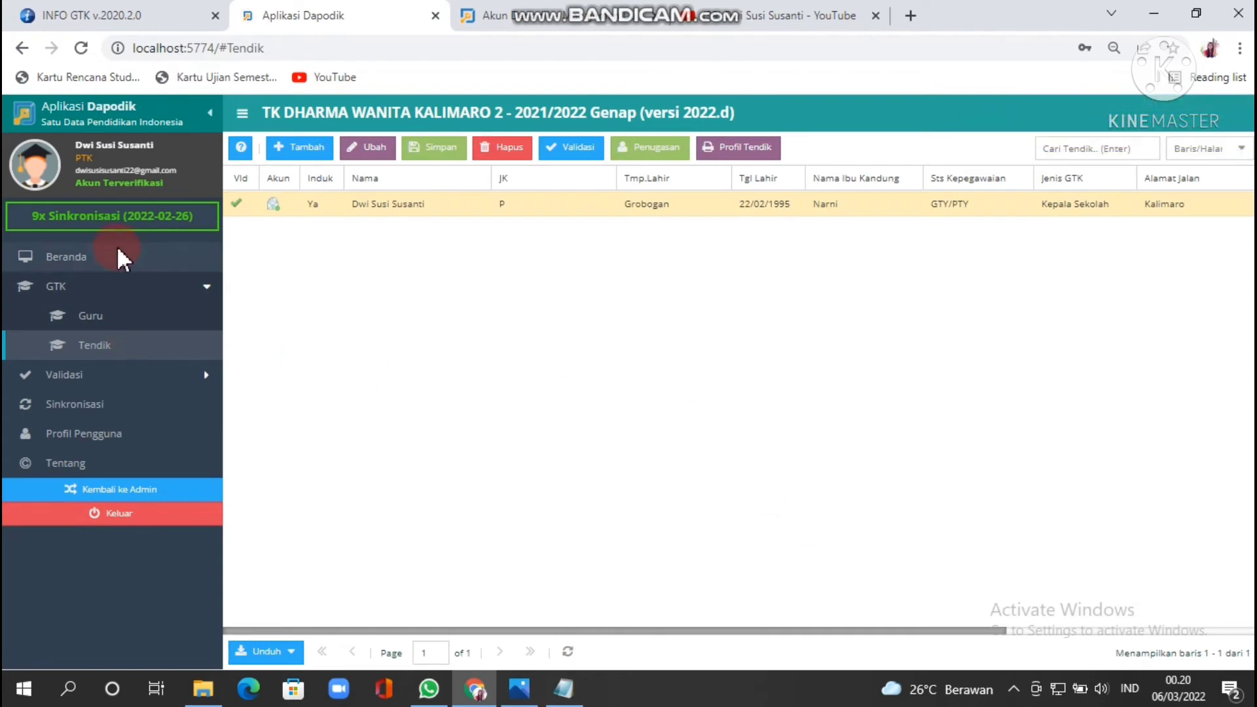
left_click(121, 278)
left_click(640, 208)
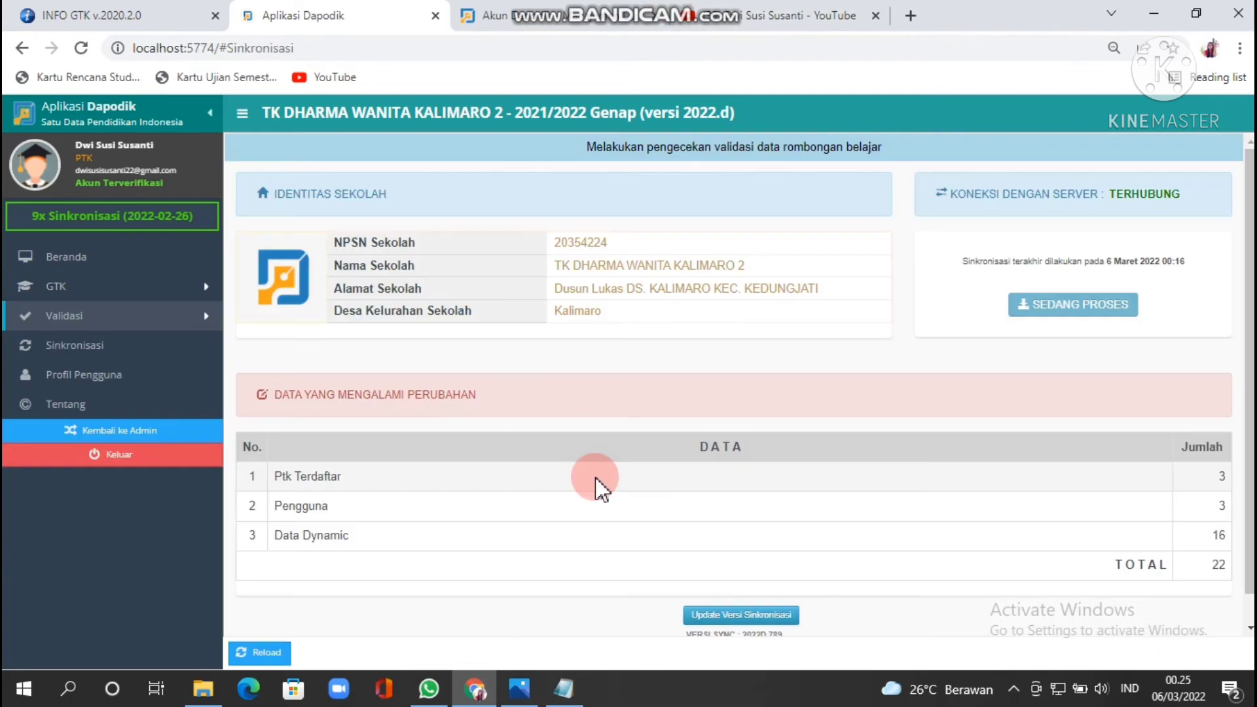
left_click(554, 699)
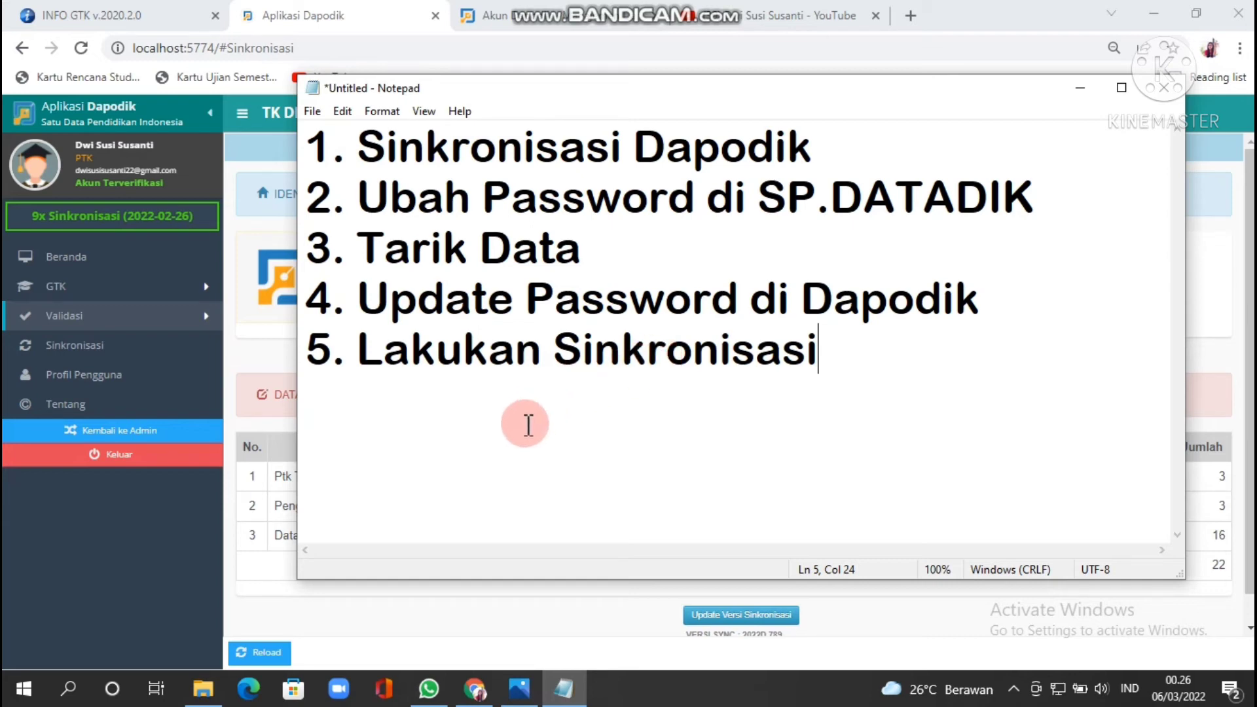
Step: Show the Notepad five-step procedure list over the Dapodik sync page
mouse_move(507, 689)
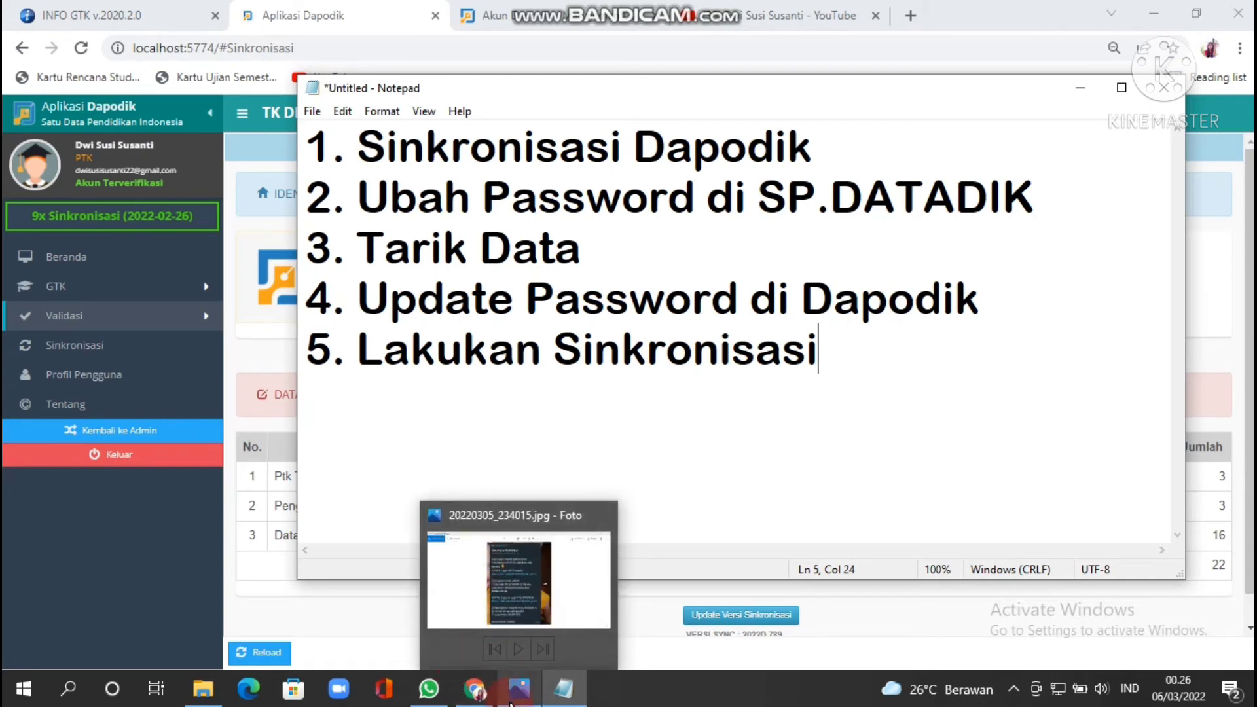
left_click(512, 702)
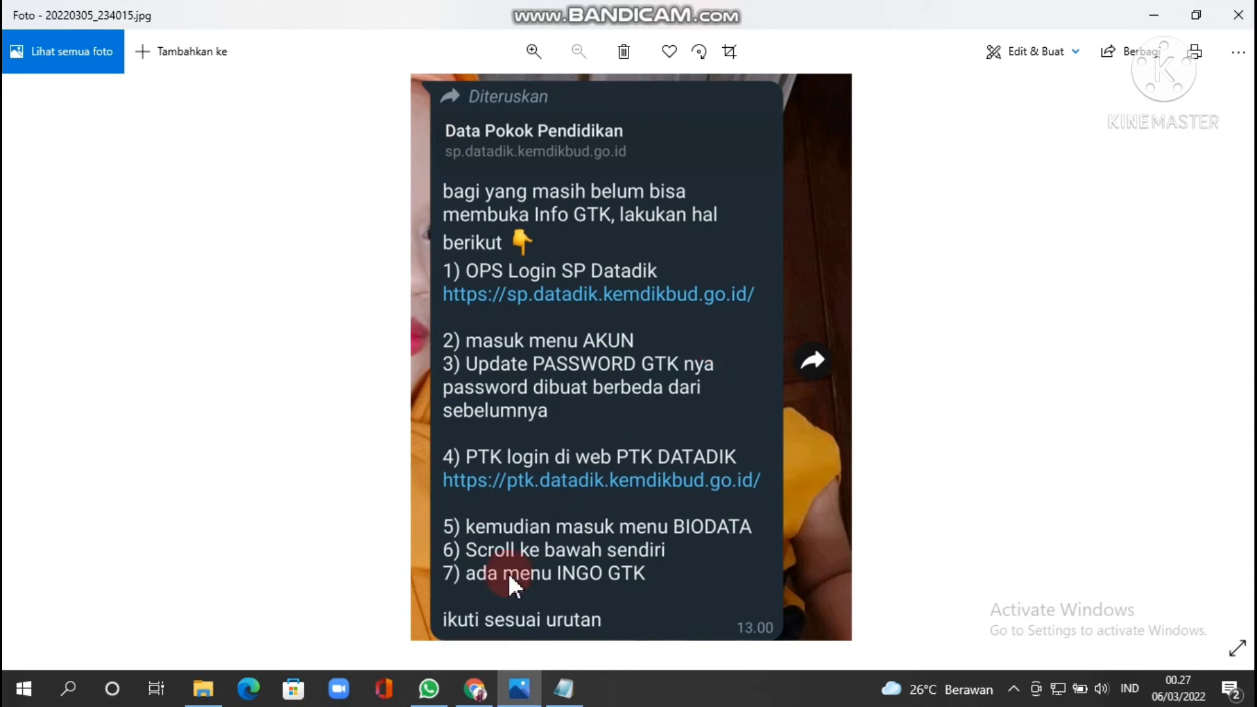
left_click(520, 691)
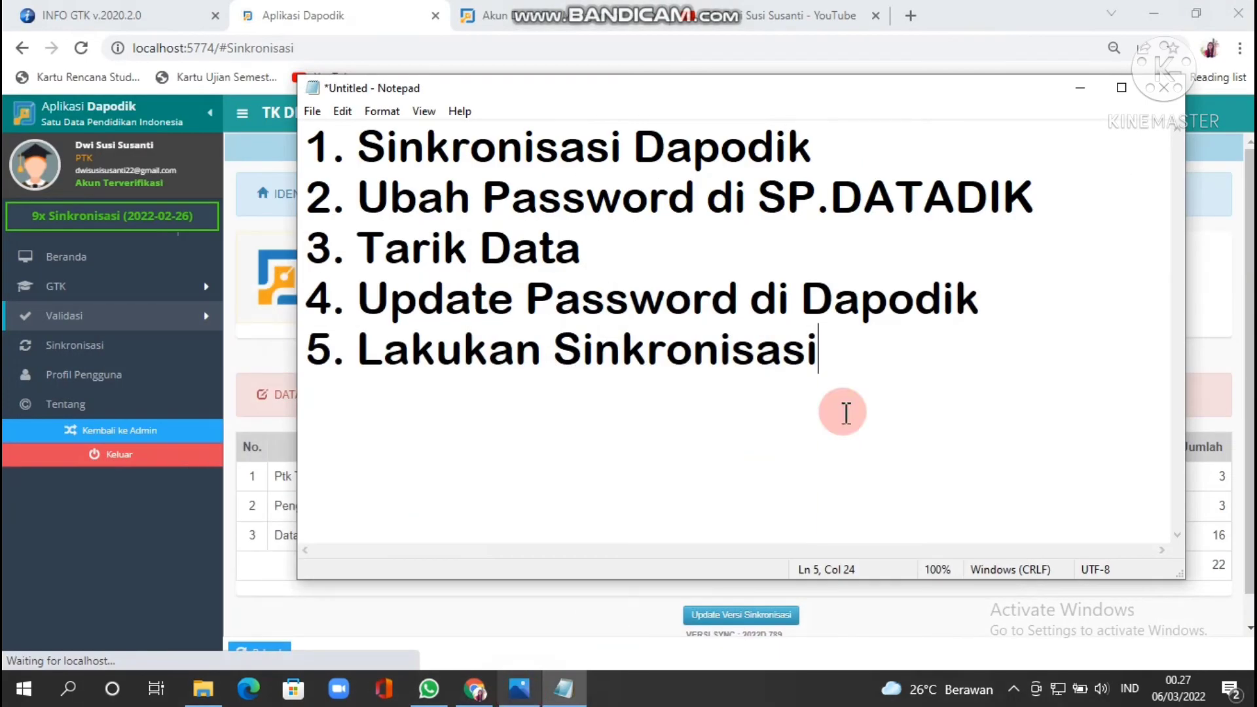
Step: Bring the Dapodik Sinkronisasi page in Chrome back in front of Notepad
left_click(704, 10)
mouse_move(706, 12)
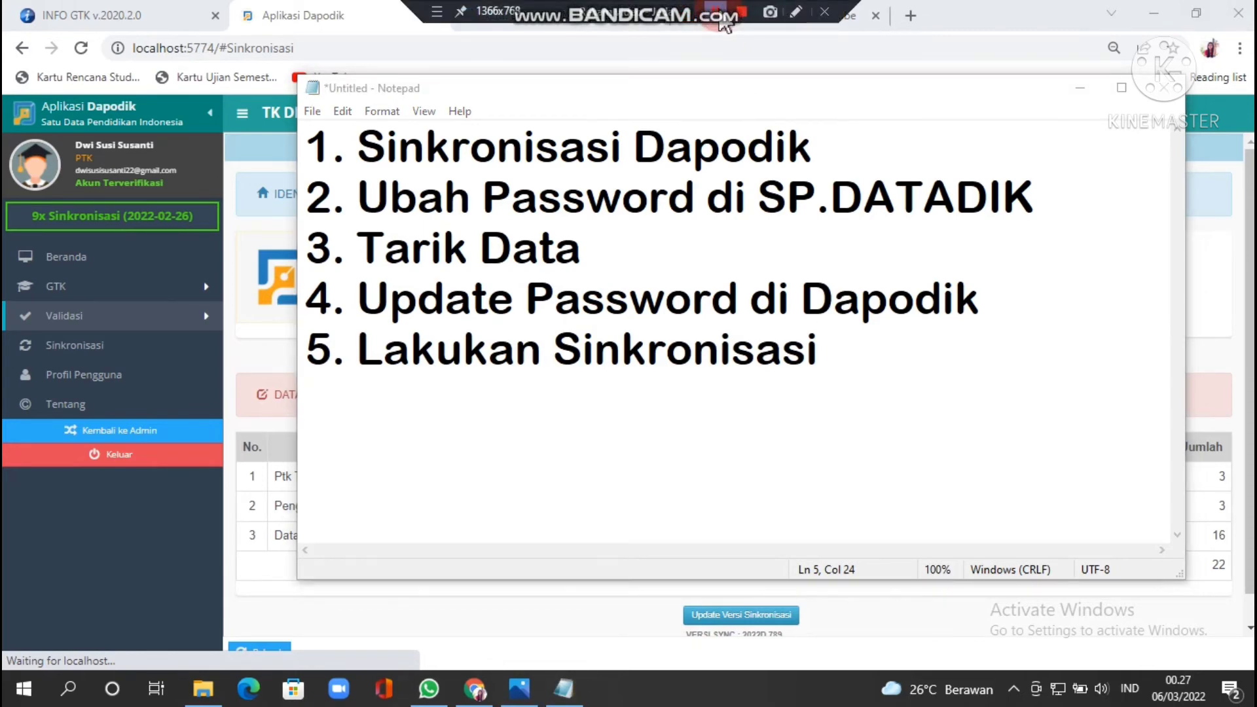
left_click(723, 25)
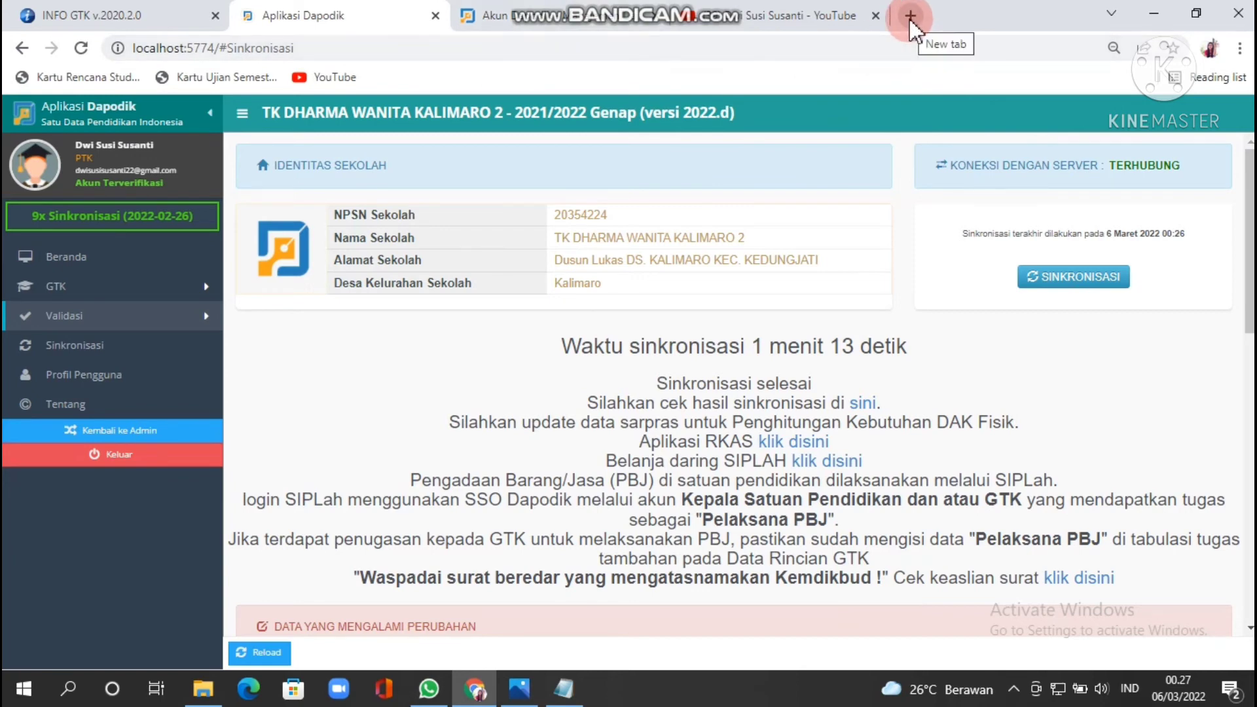
Step: Switch to the INFO GTK v.2020.2.0 page showing the password-requirement error, then start a new browser tab
left_click(151, 16)
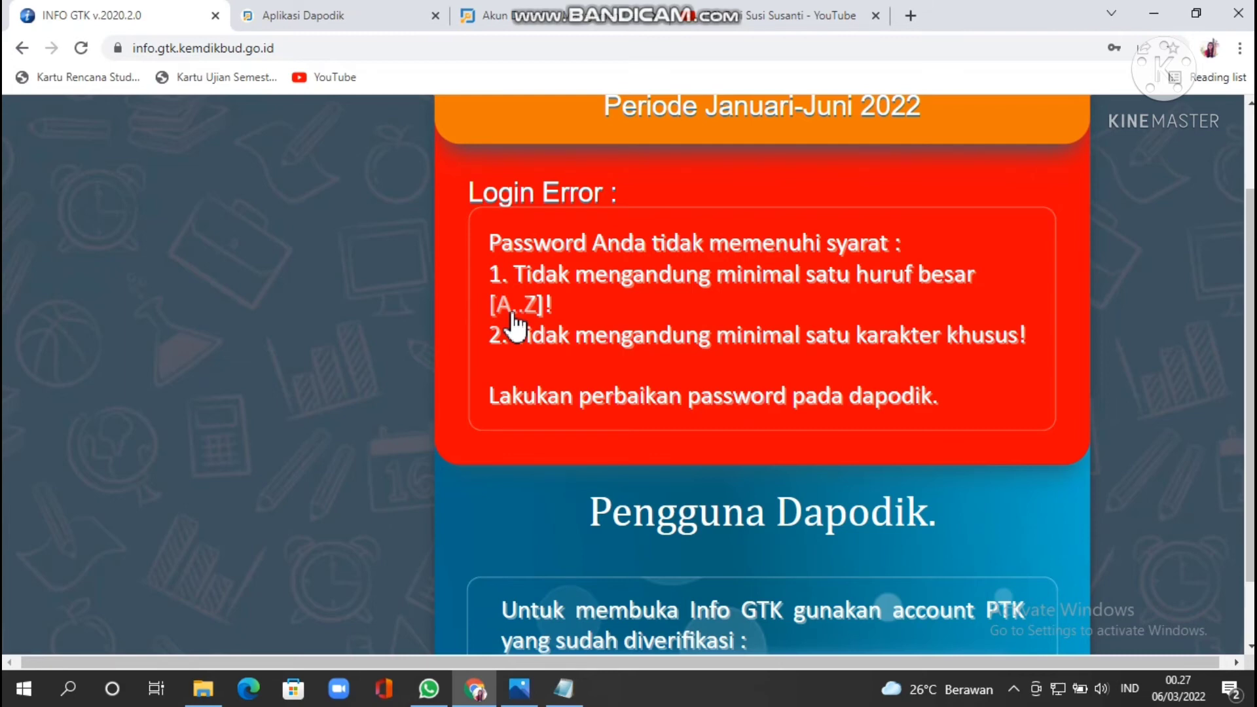
left_click(912, 17)
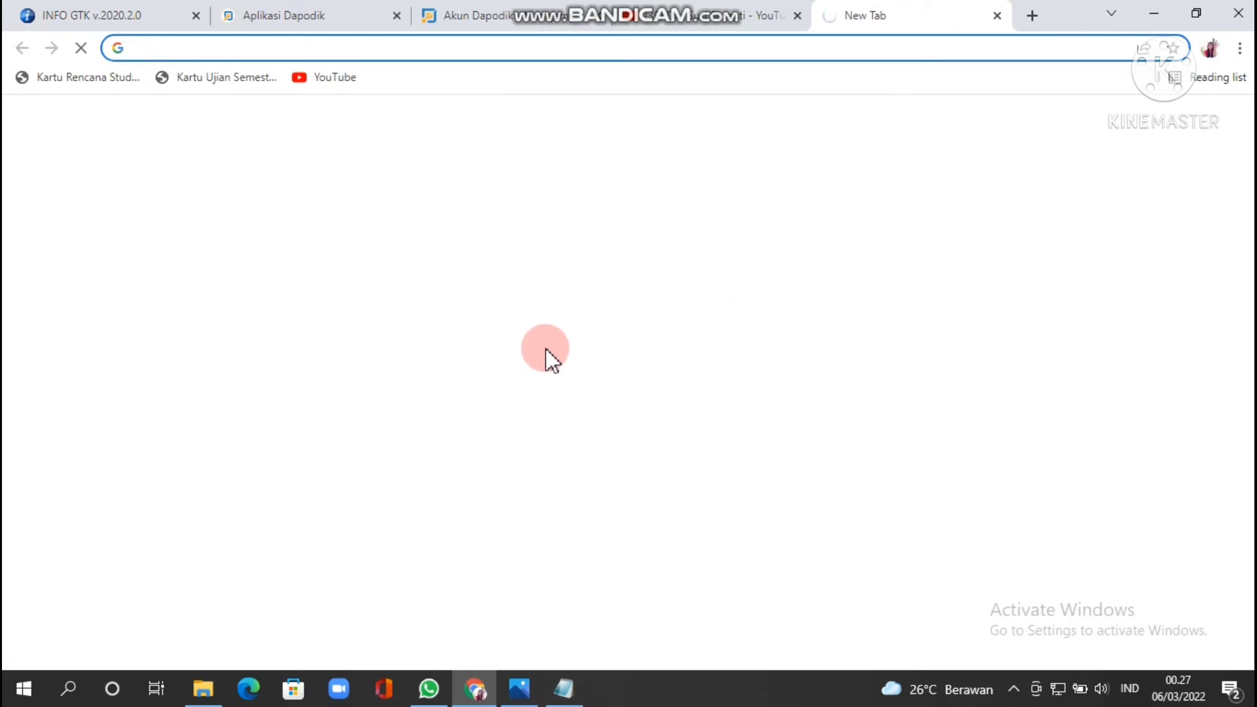
Step: In a new tab, search 'ptk' and open the PTK Datadik site at ptk.datadik.kemdikbud.go.id
type("ptk")
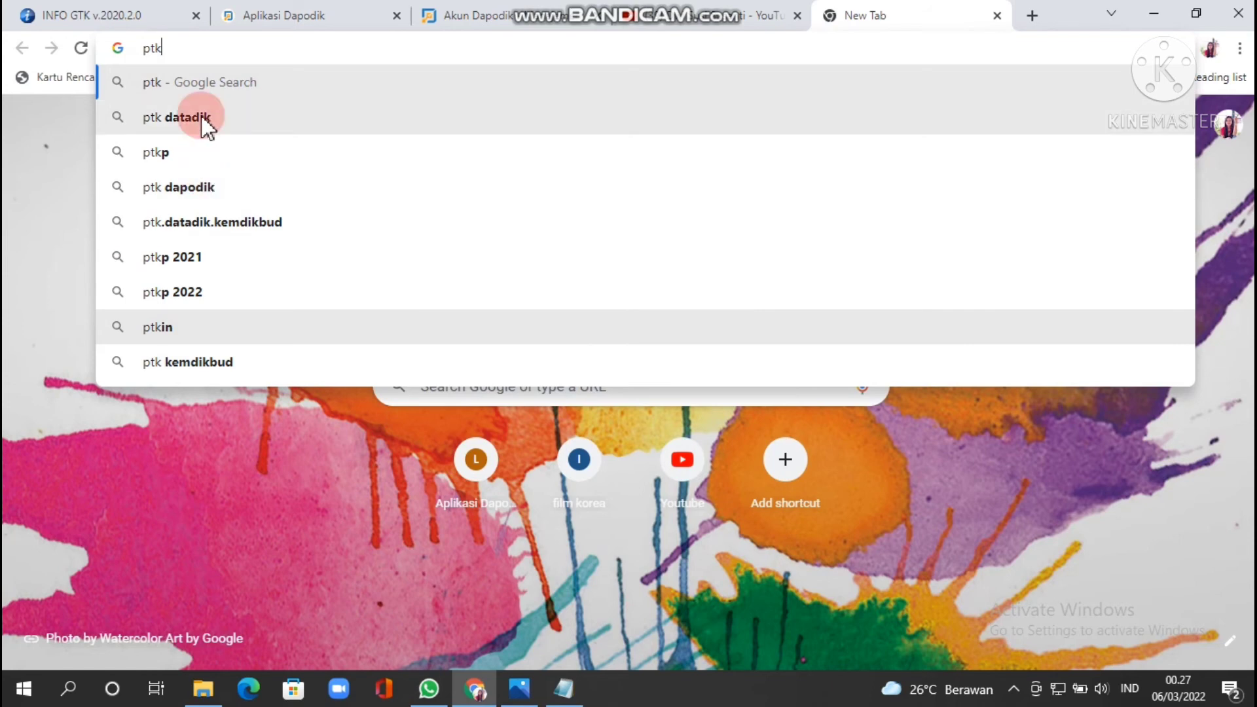
left_click(197, 223)
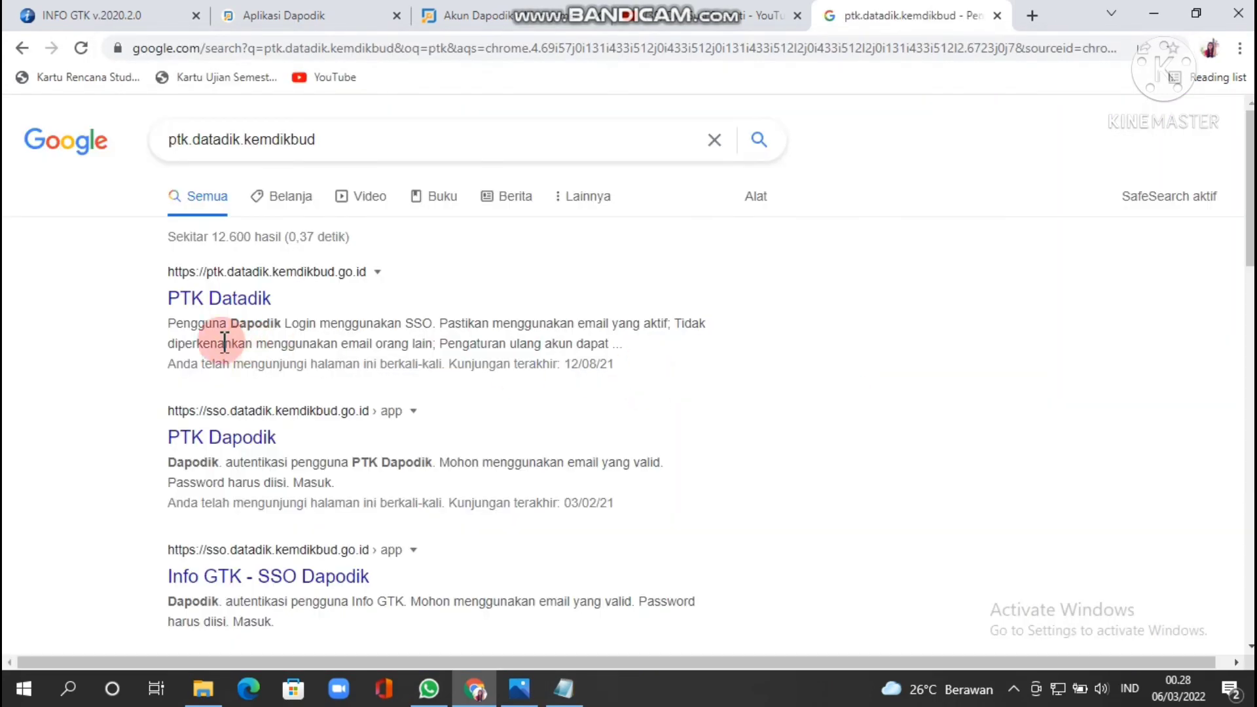
left_click(203, 300)
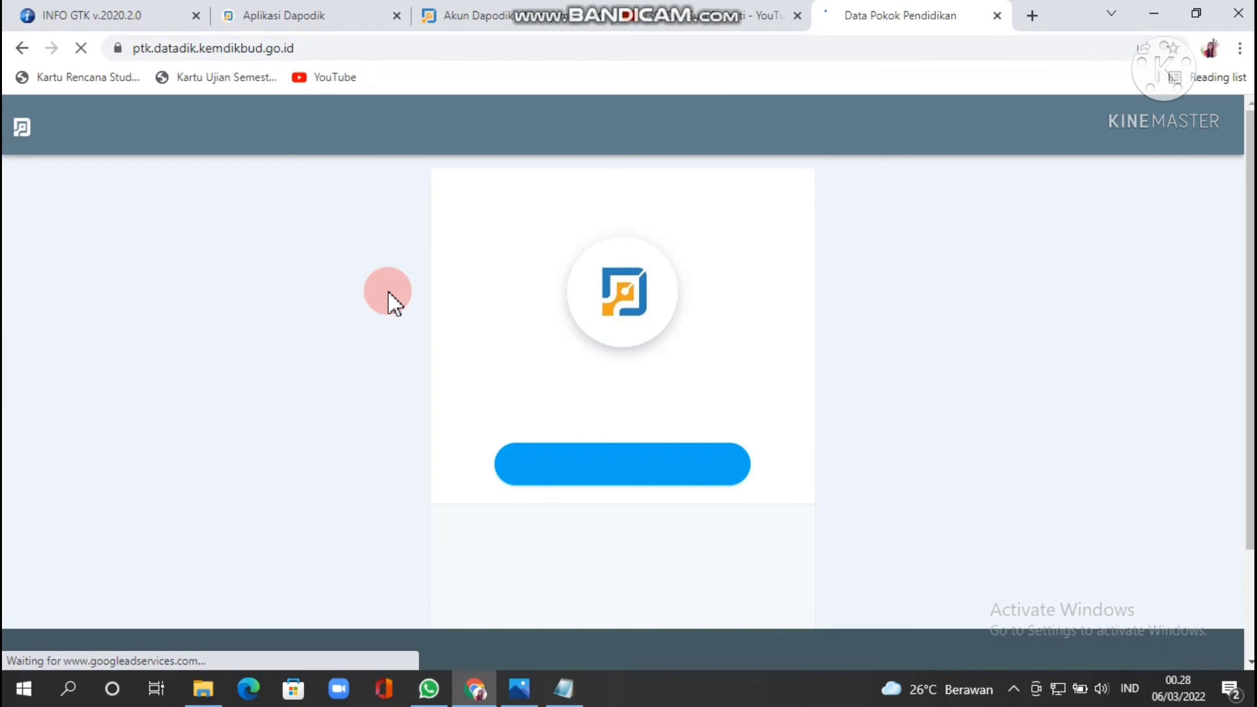
Step: On the SSO sign-in form, correct the prefilled e-mail to the teacher's Gmail account
left_click(633, 458)
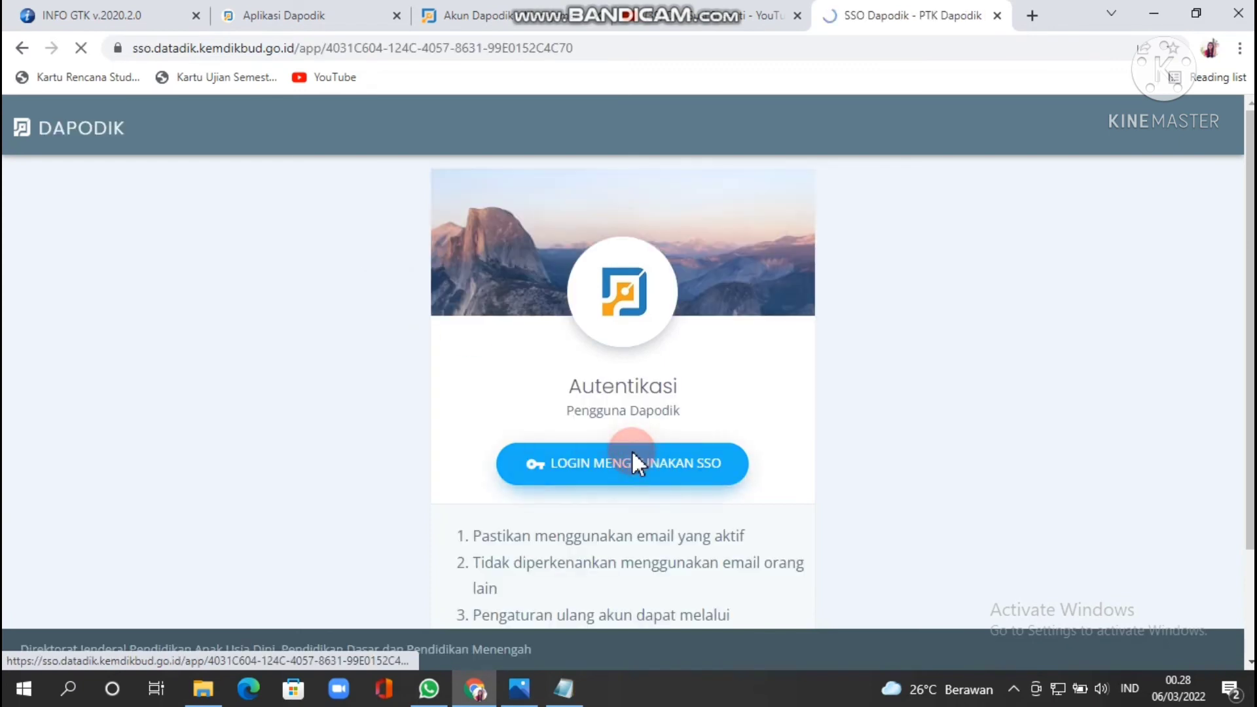
left_click(578, 386)
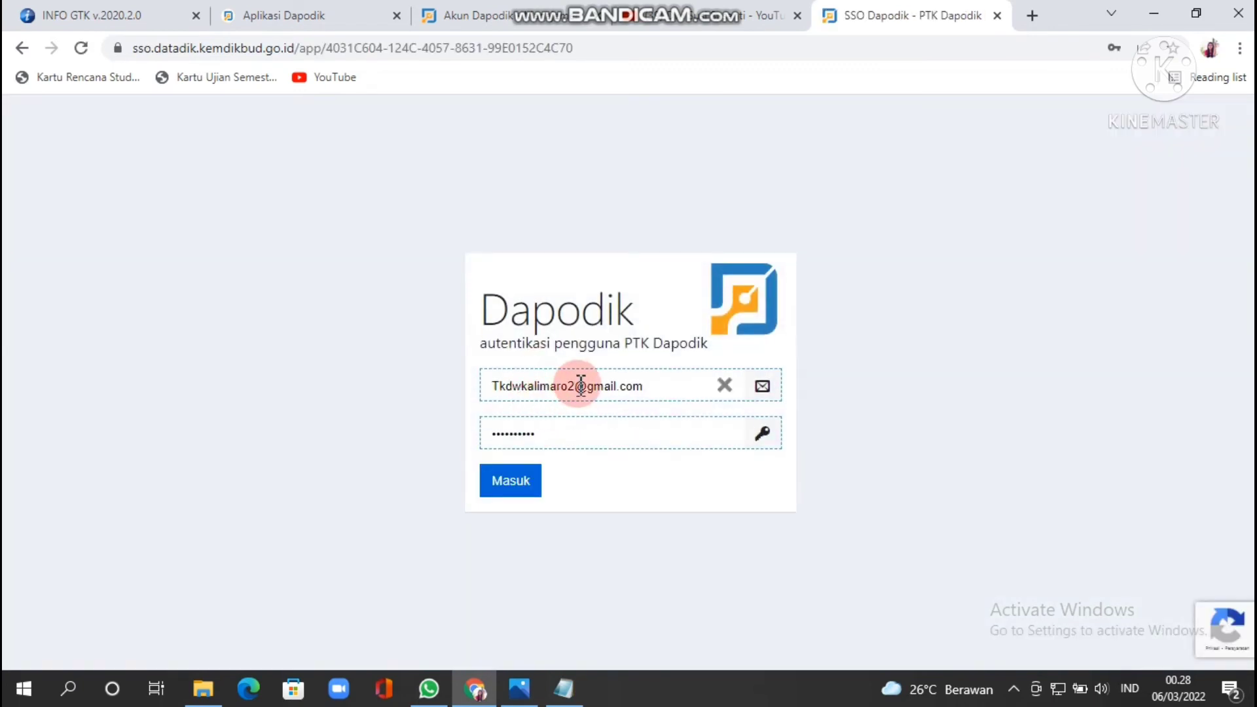
key("BackSpace")
key("BackSpace")
key("BackSpace")
key("BackSpace")
key("BackSpace")
key("BackSpace")
key("BackSpace")
key("BackSpace")
key("BackSpace")
key("BackSpace")
key("BackSpace")
key("BackSpace")
key("BackSpace")
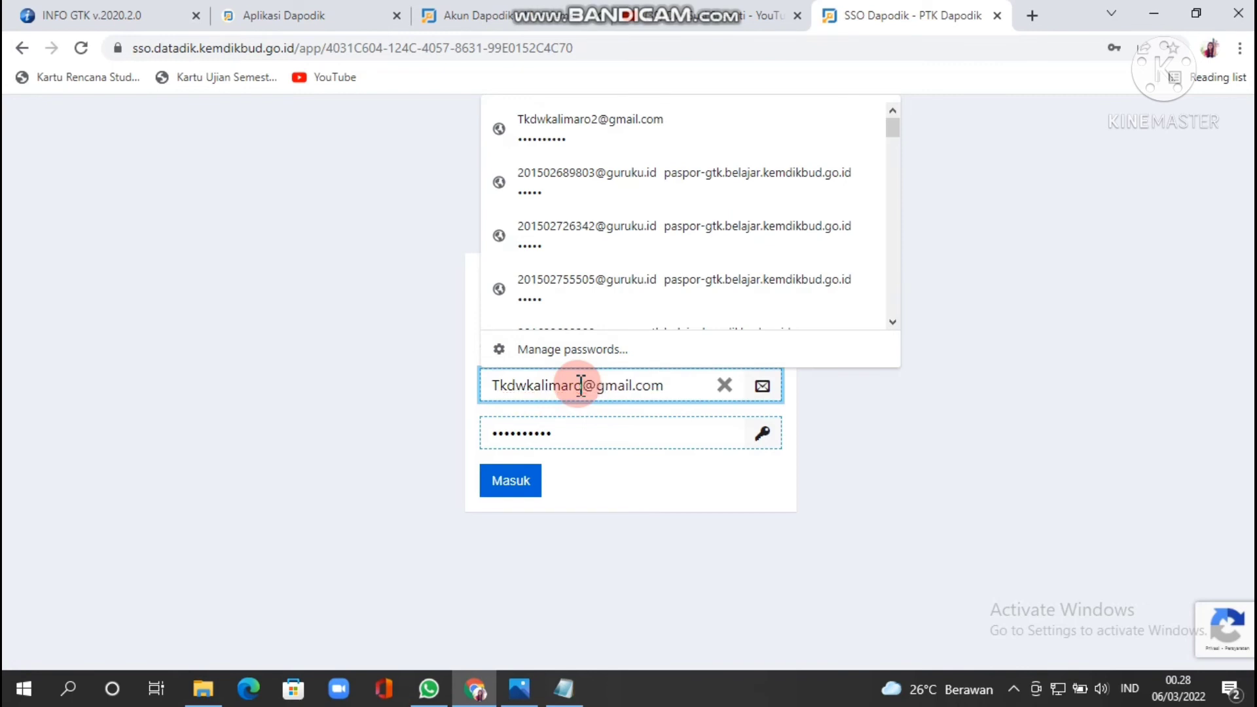
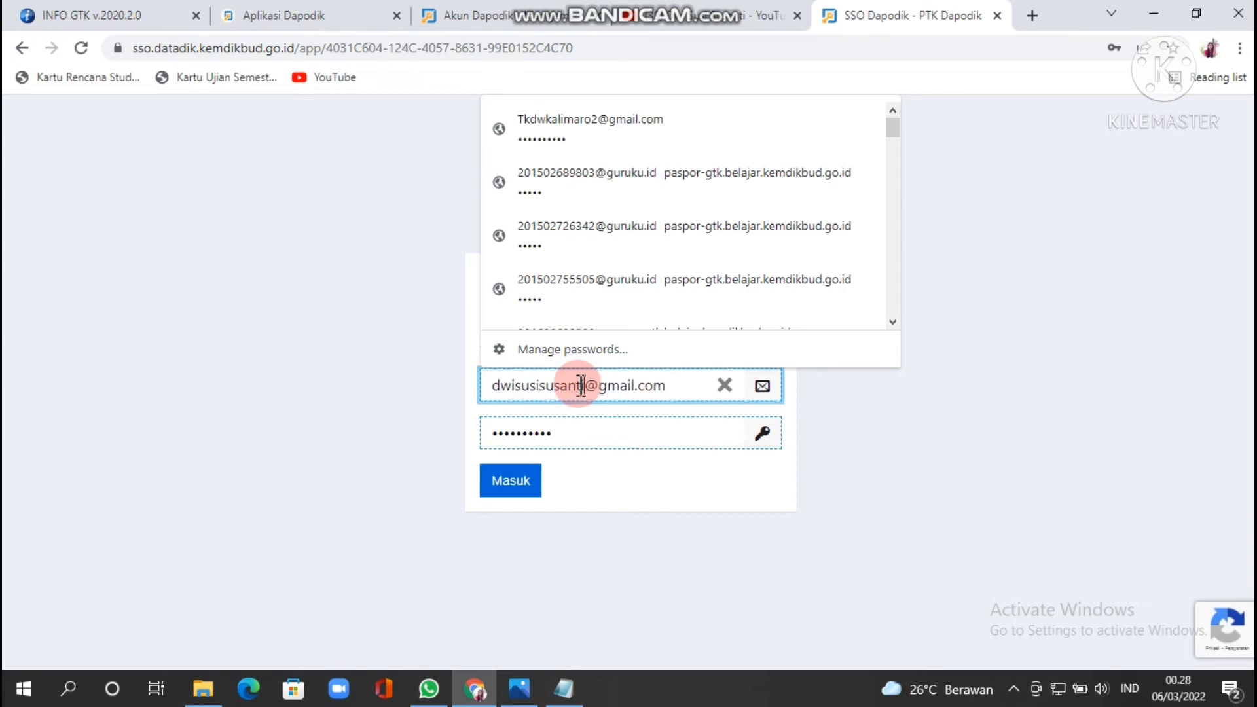
left_click(463, 419)
Step: Replace the saved password with the new account password and sign in with Masuk
left_click(563, 432)
key("BackSpace")
key("BackSpace")
key("BackSpace")
key("BackSpace")
key("BackSpace")
key("BackSpace")
key("BackSpace")
key("BackSpace")
key("BackSpace")
key("BackSpace")
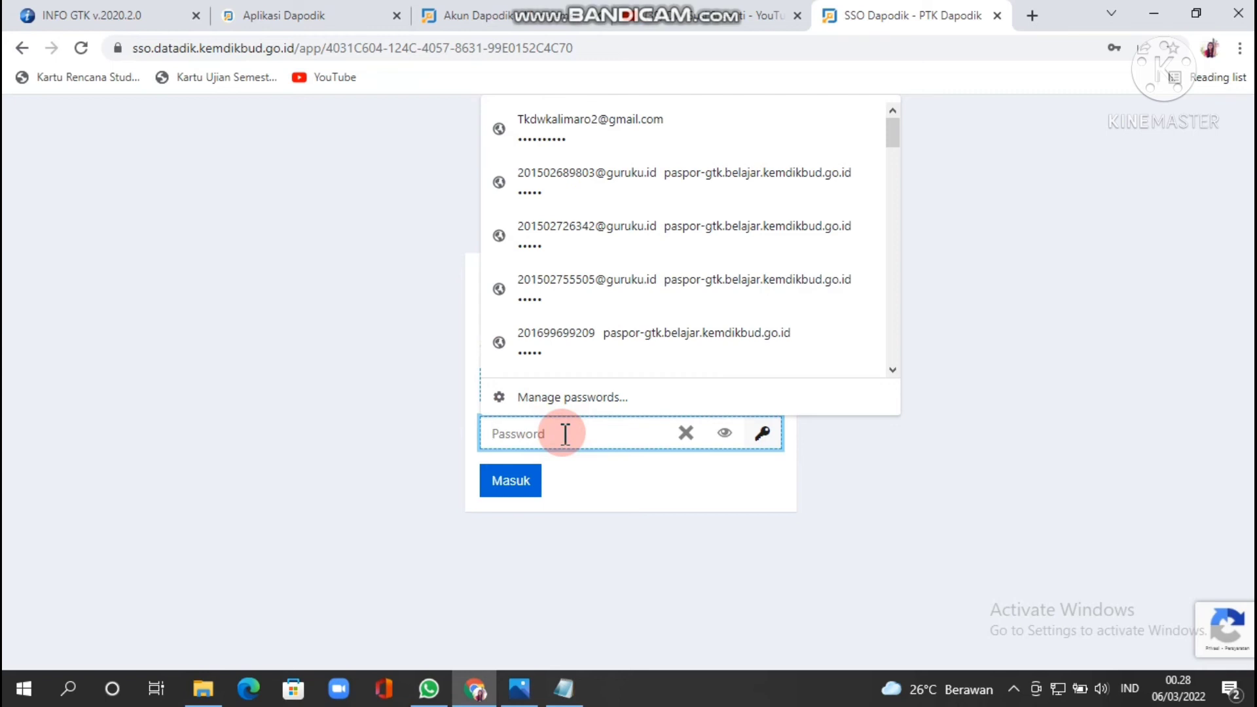
type("••••••••••")
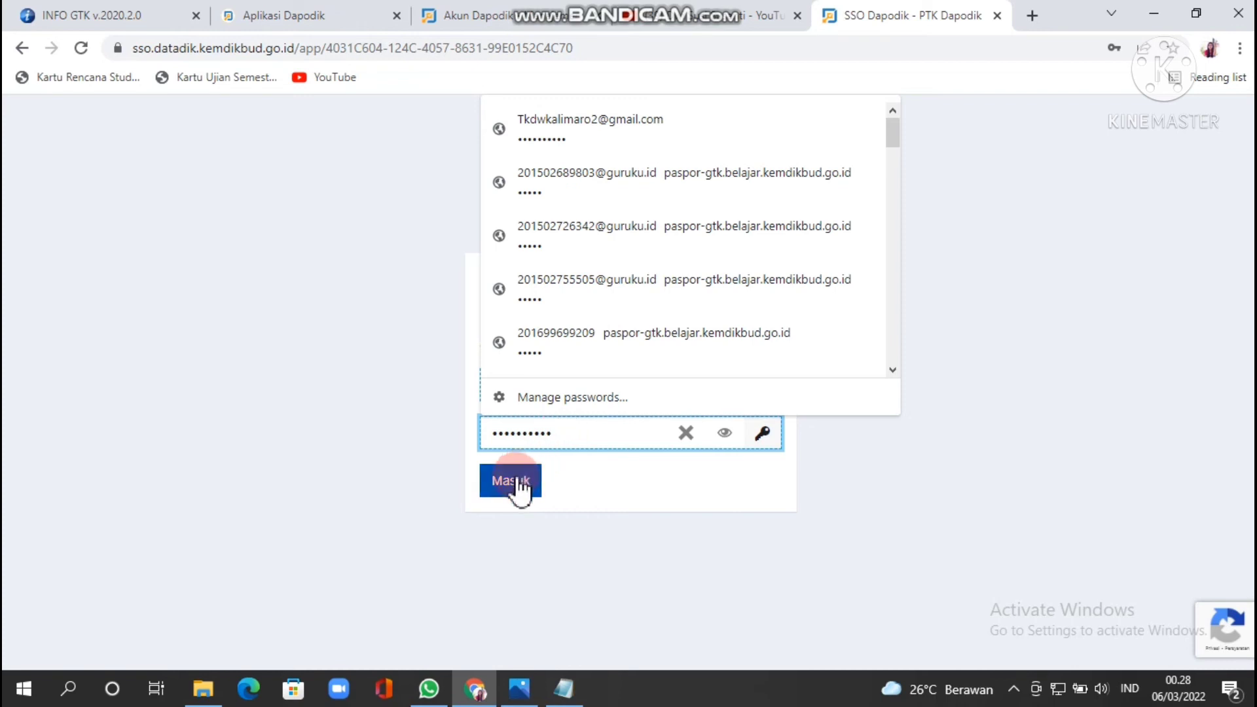
left_click(522, 486)
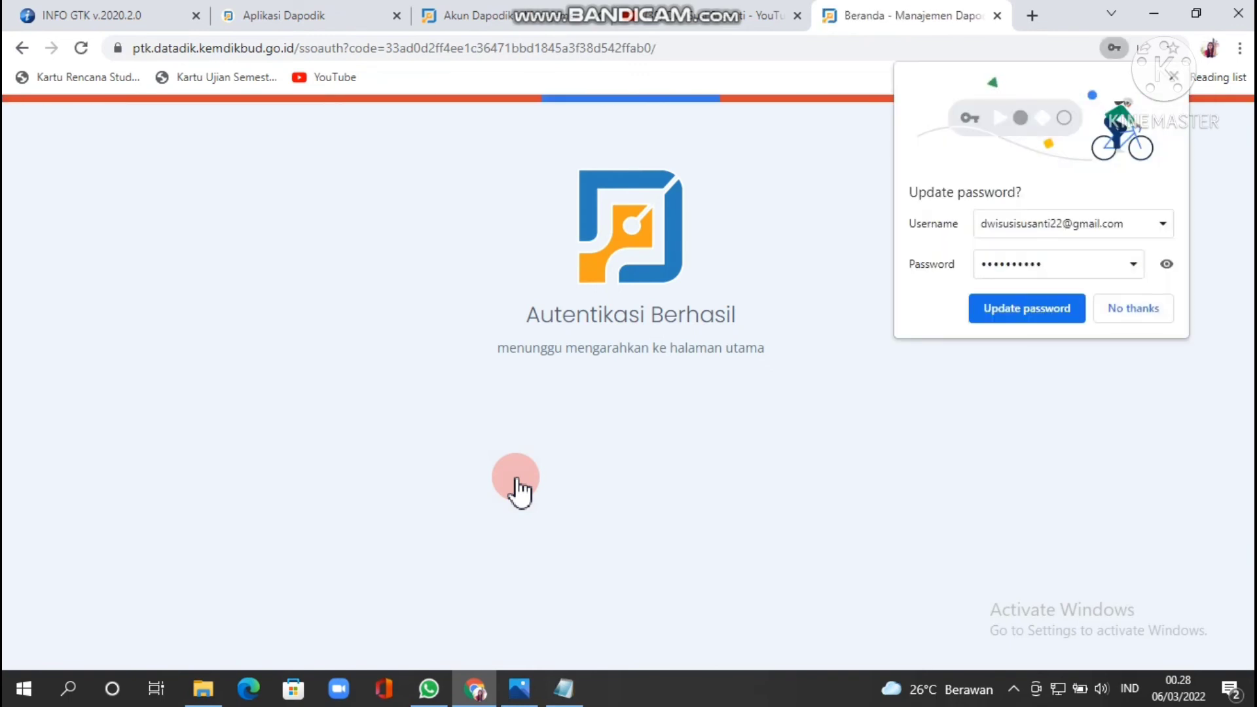
Step: Update the saved password in Chrome, then view the BIODATA page down to its Info GTK row
left_click(1037, 309)
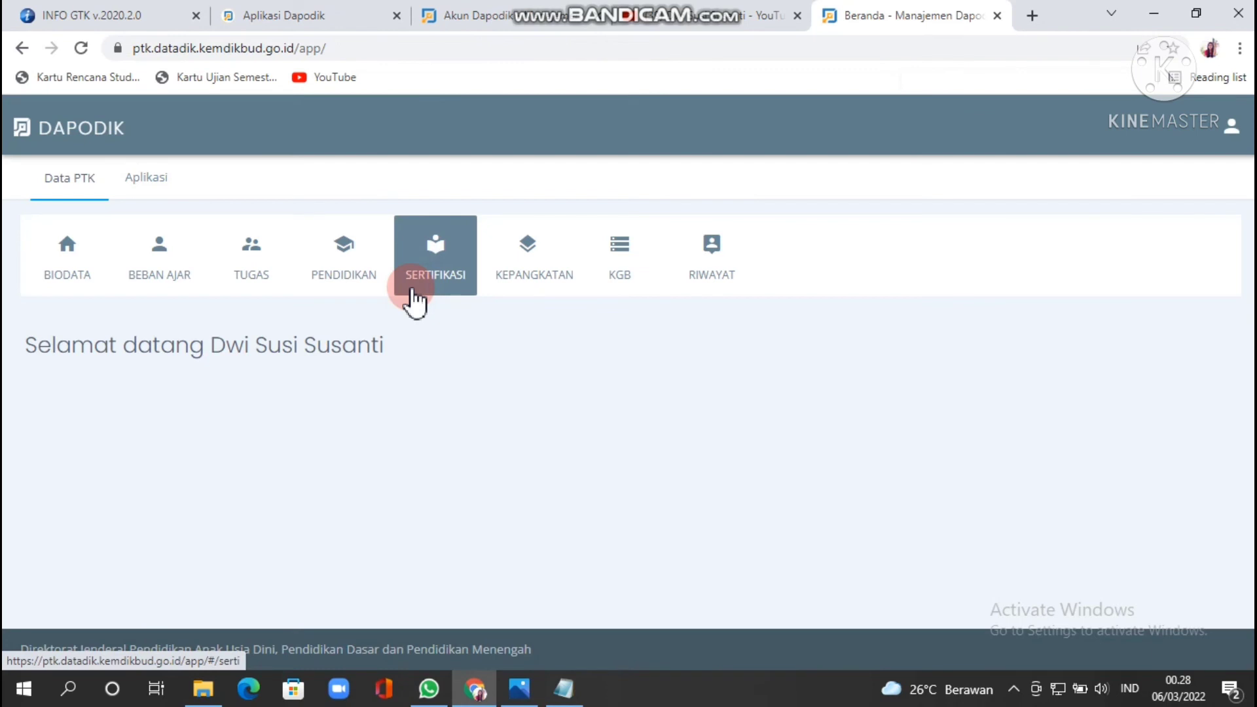
left_click(56, 269)
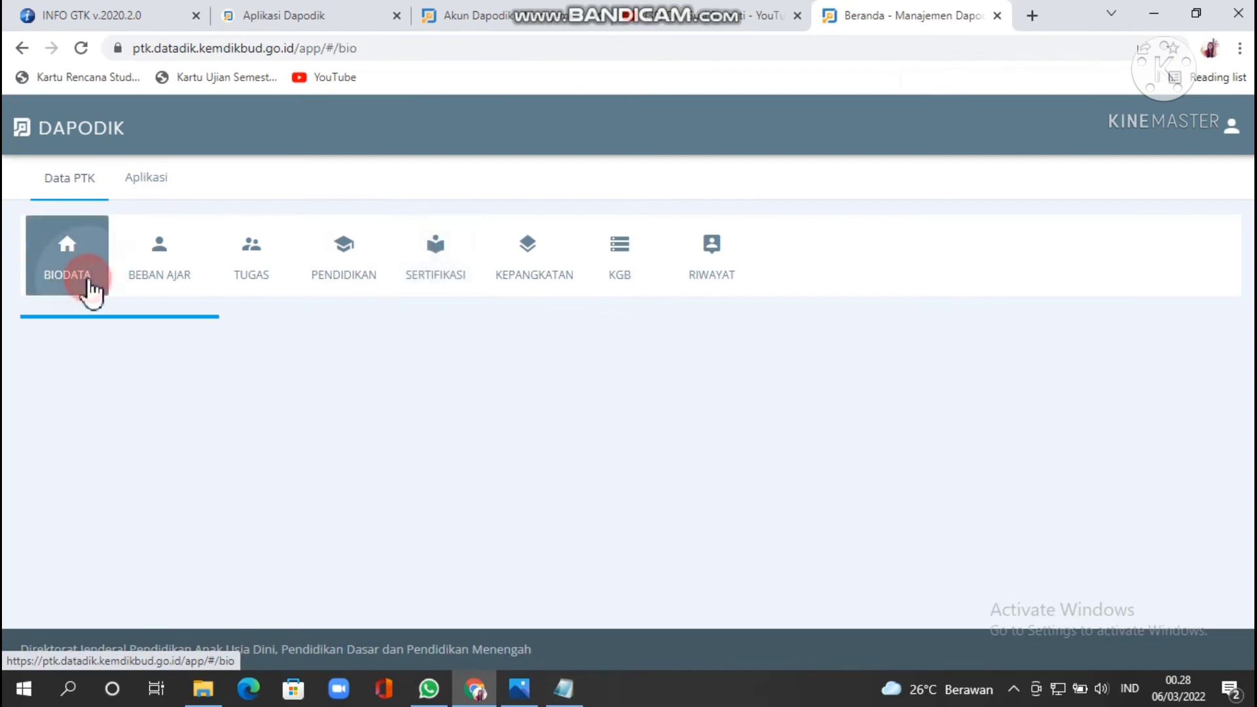
scroll(382, 427, "down", 10)
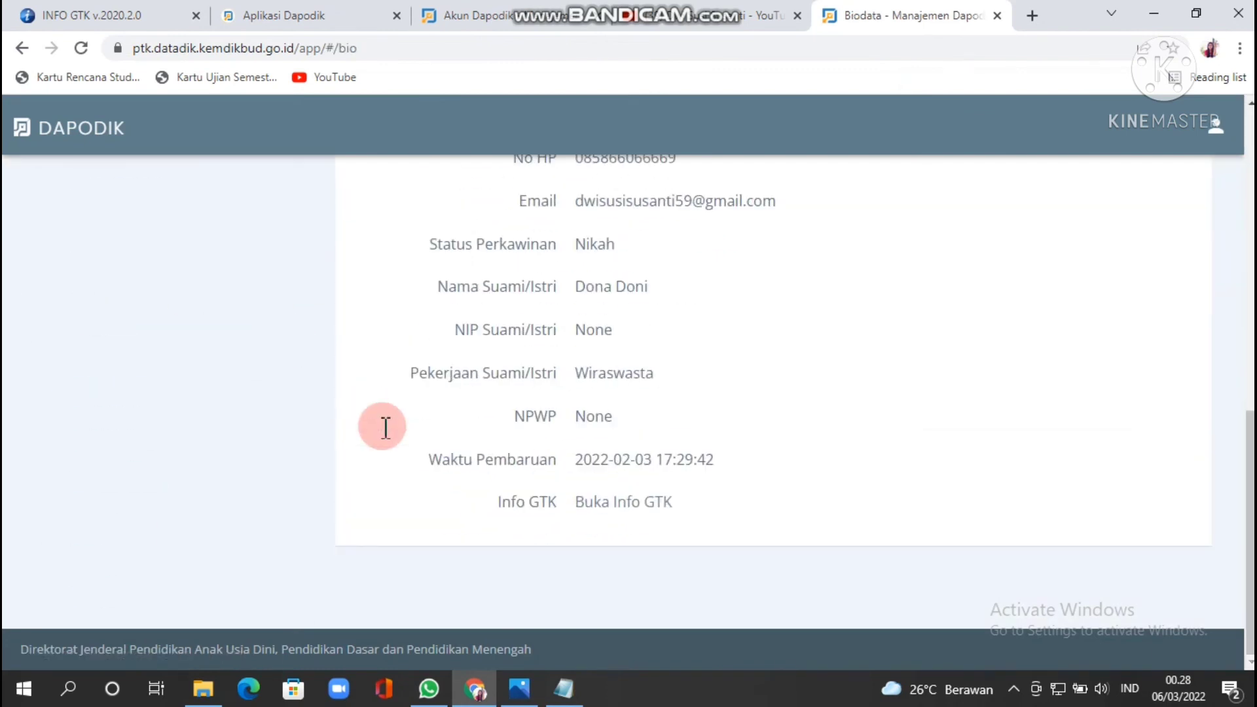
Step: Try Buka Info GTK, which fails with 'Maaf PTK tersebut tidak ditemukan', then return to Akun Dapodik
left_click(598, 503)
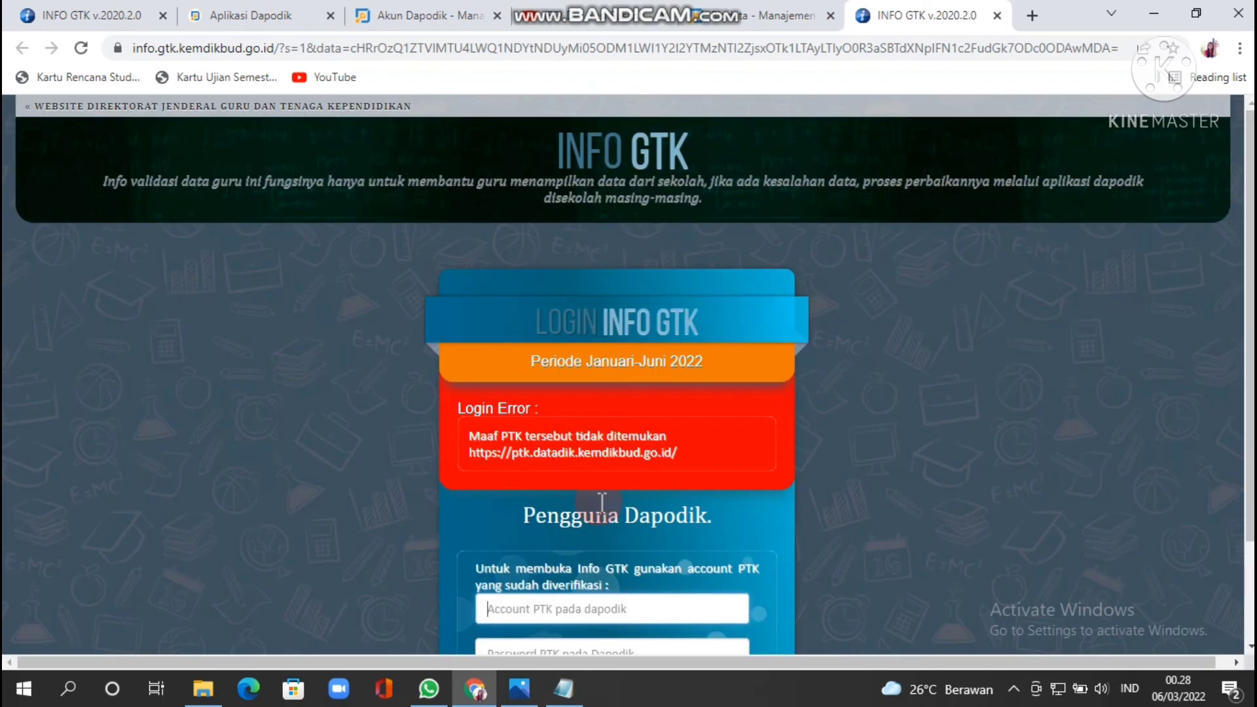
scroll(601, 502, "down", 2)
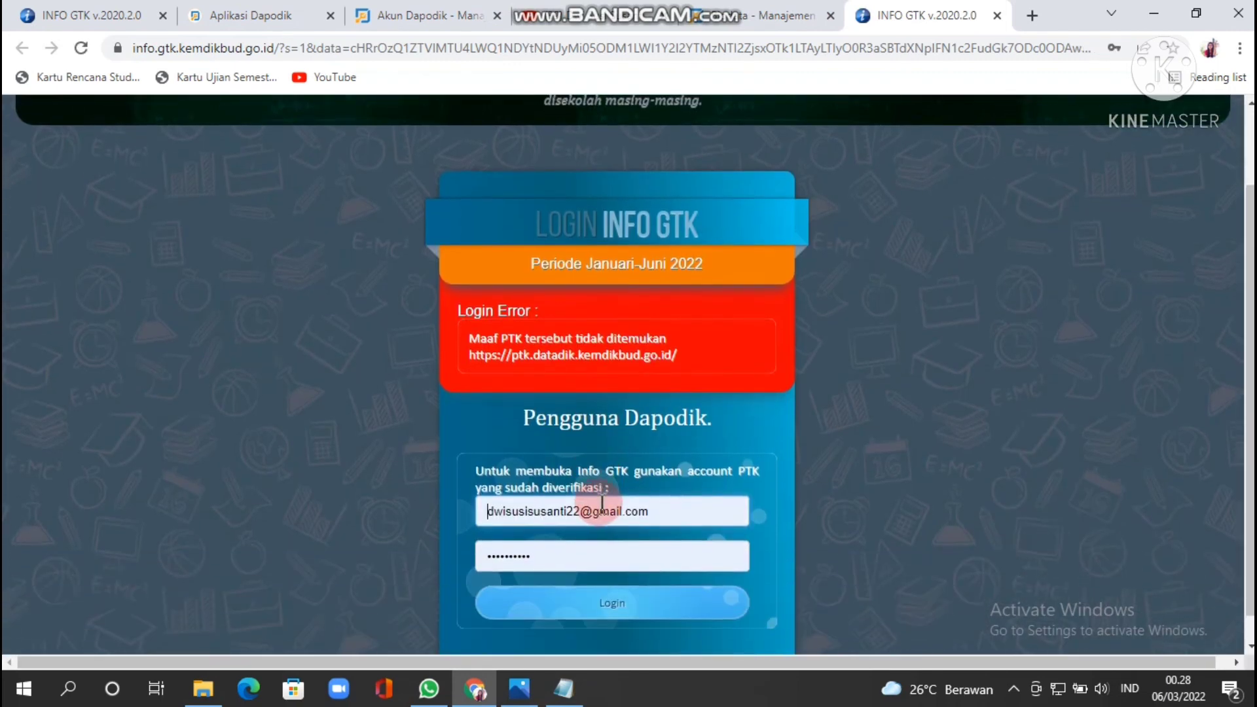
scroll(599, 500, "up", 1)
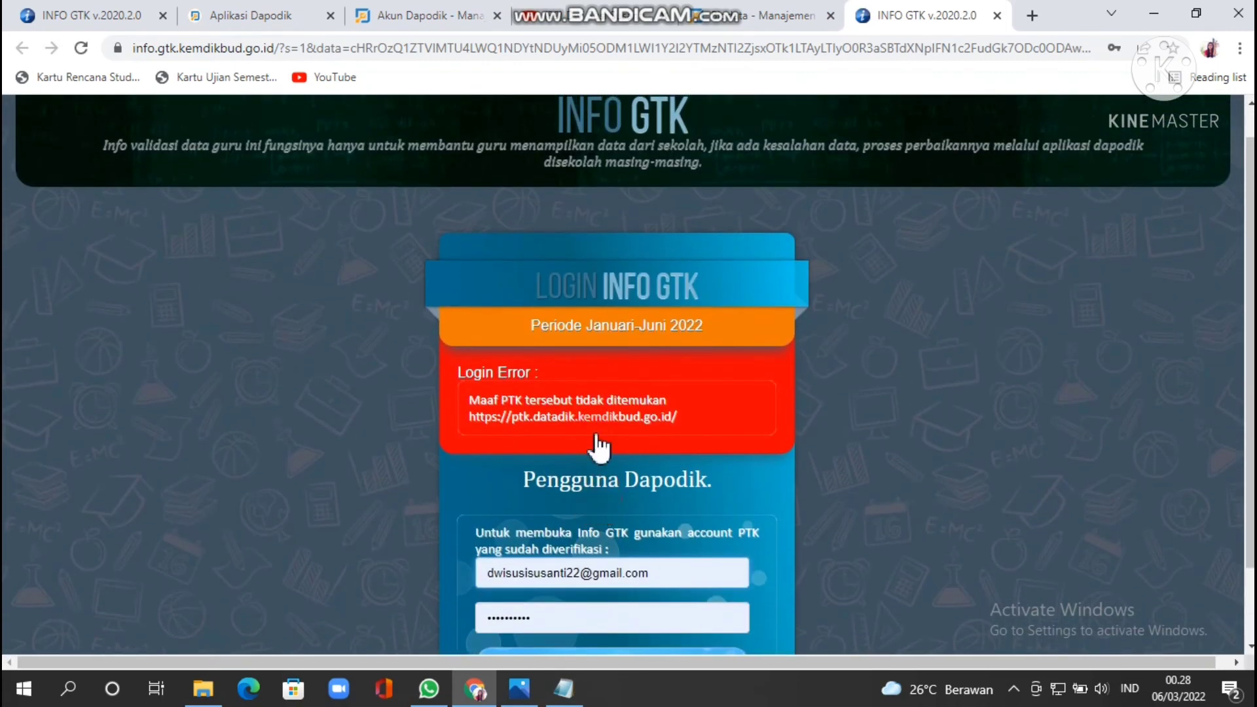
scroll(598, 448, "up", 1)
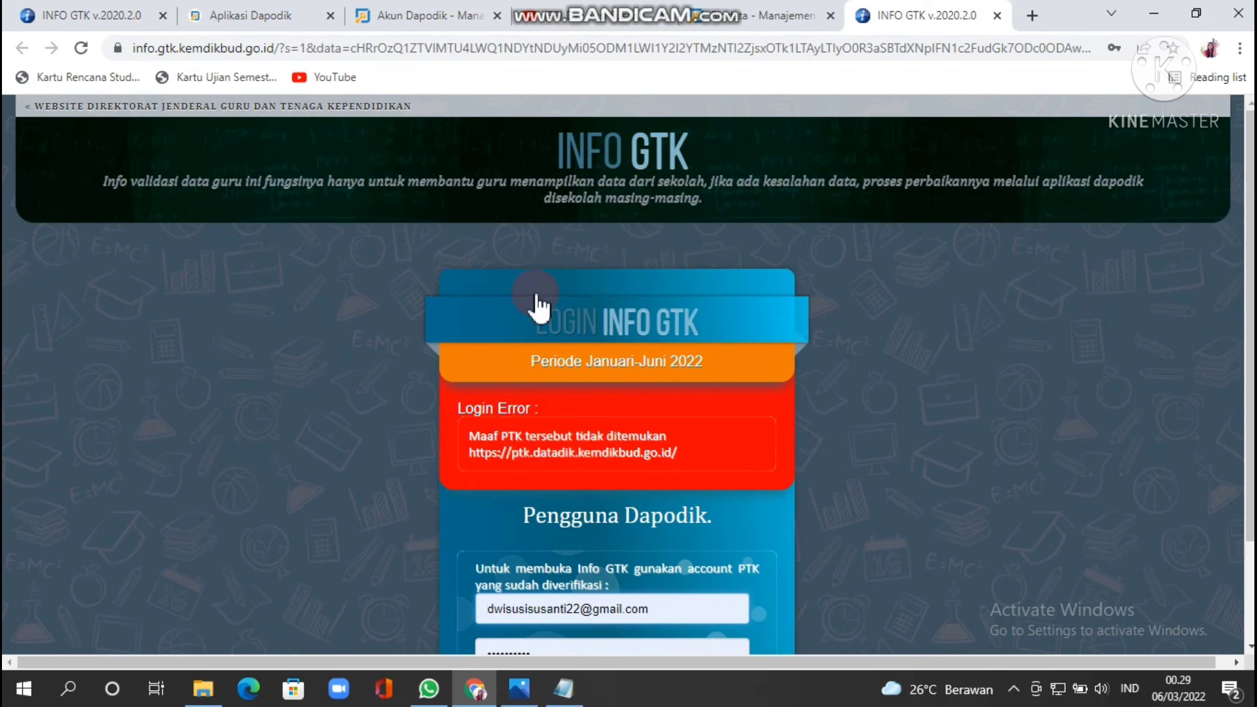
left_click(406, 13)
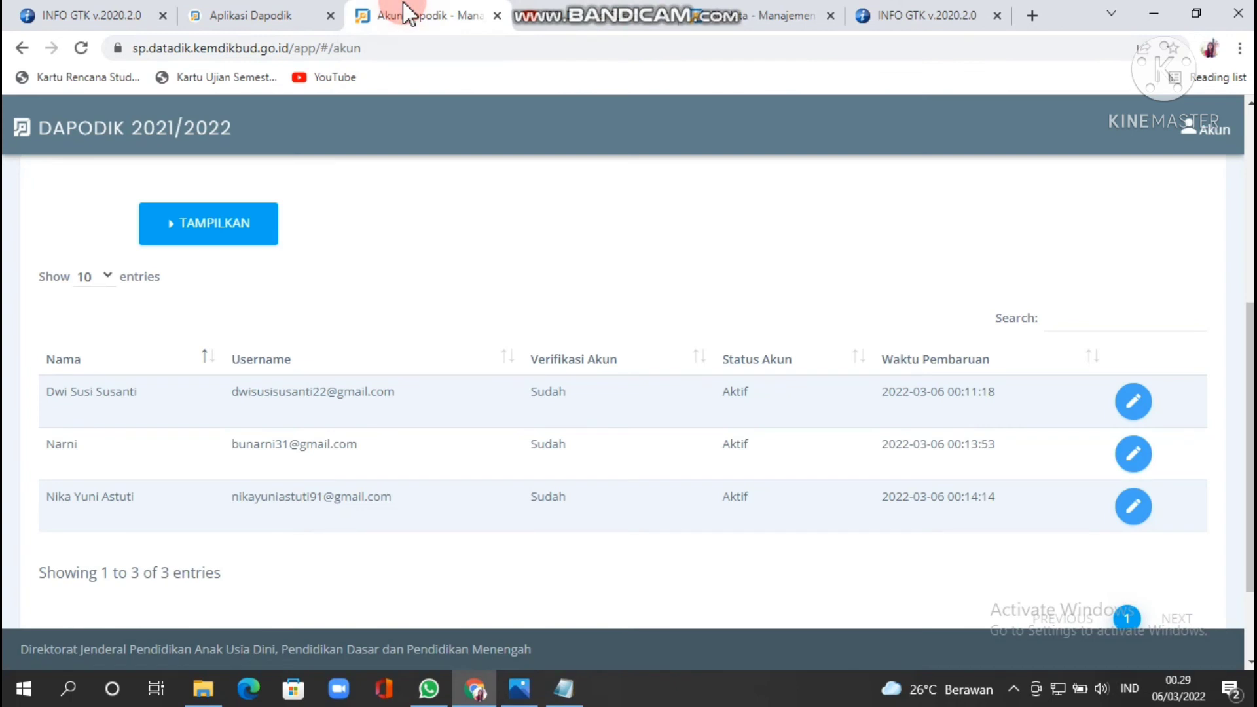
Step: Reload the account list and close the old, failed INFO GTK tabs
left_click(86, 54)
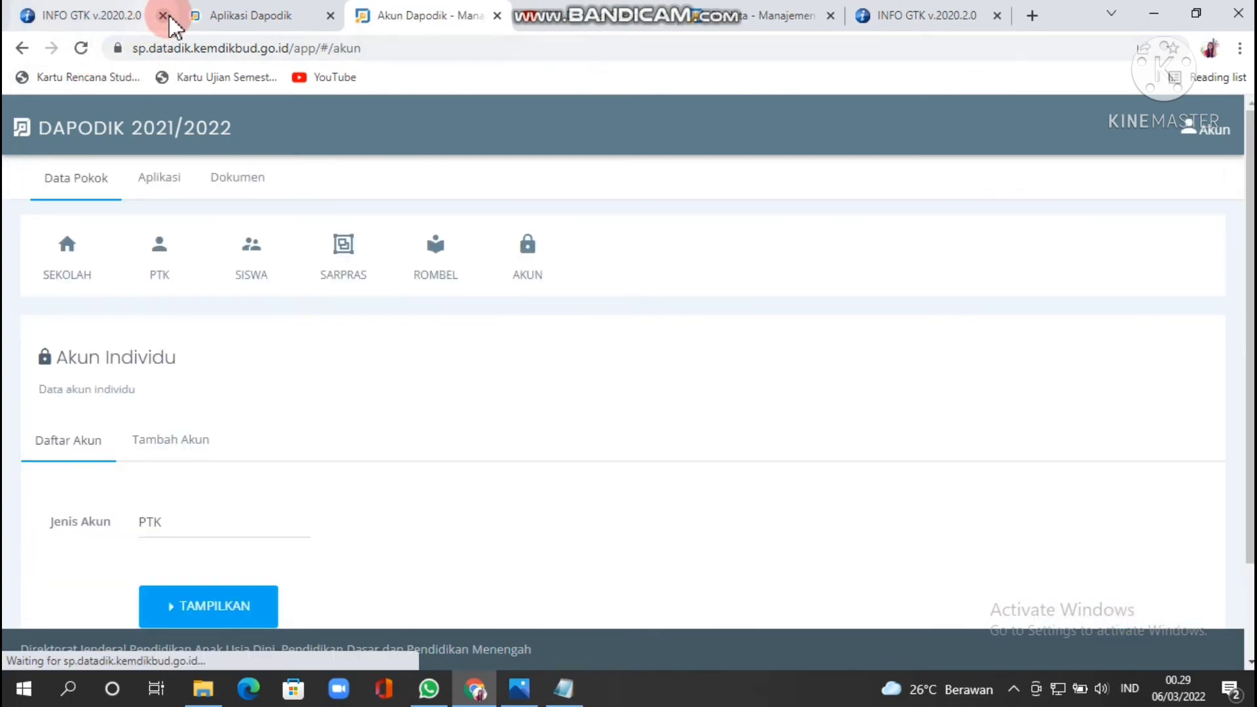
left_click(163, 16)
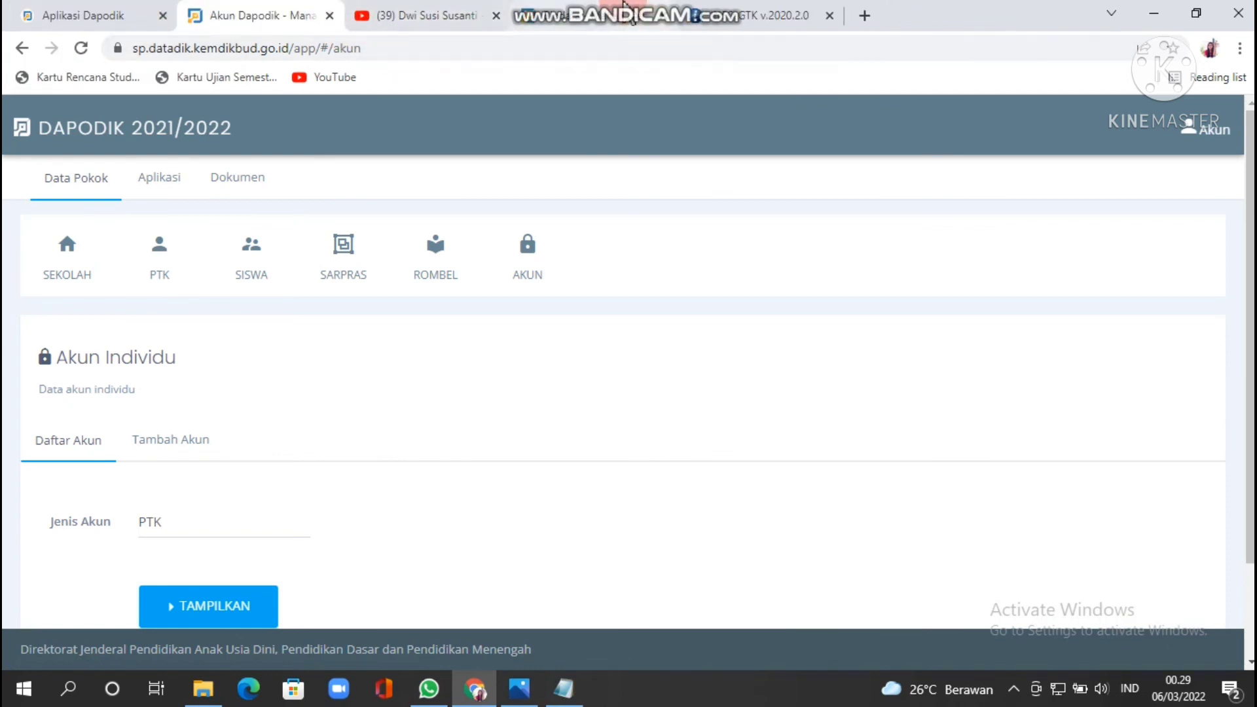
left_click(655, 25)
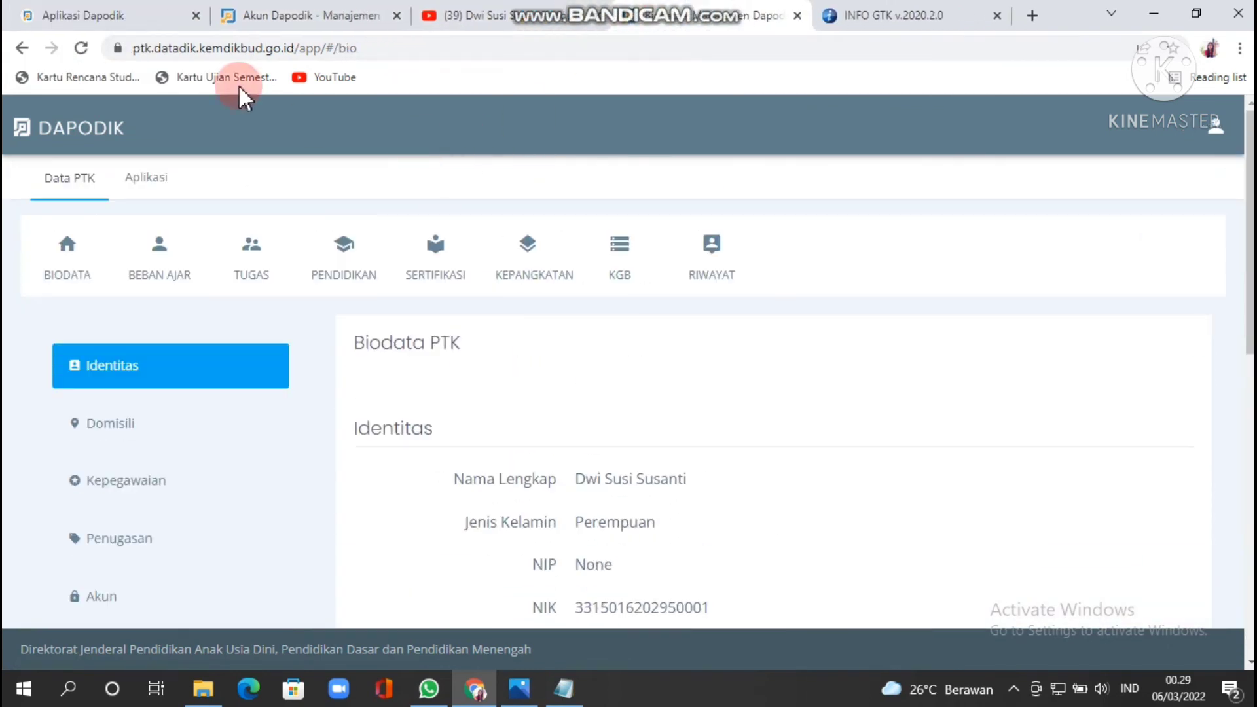
left_click(82, 49)
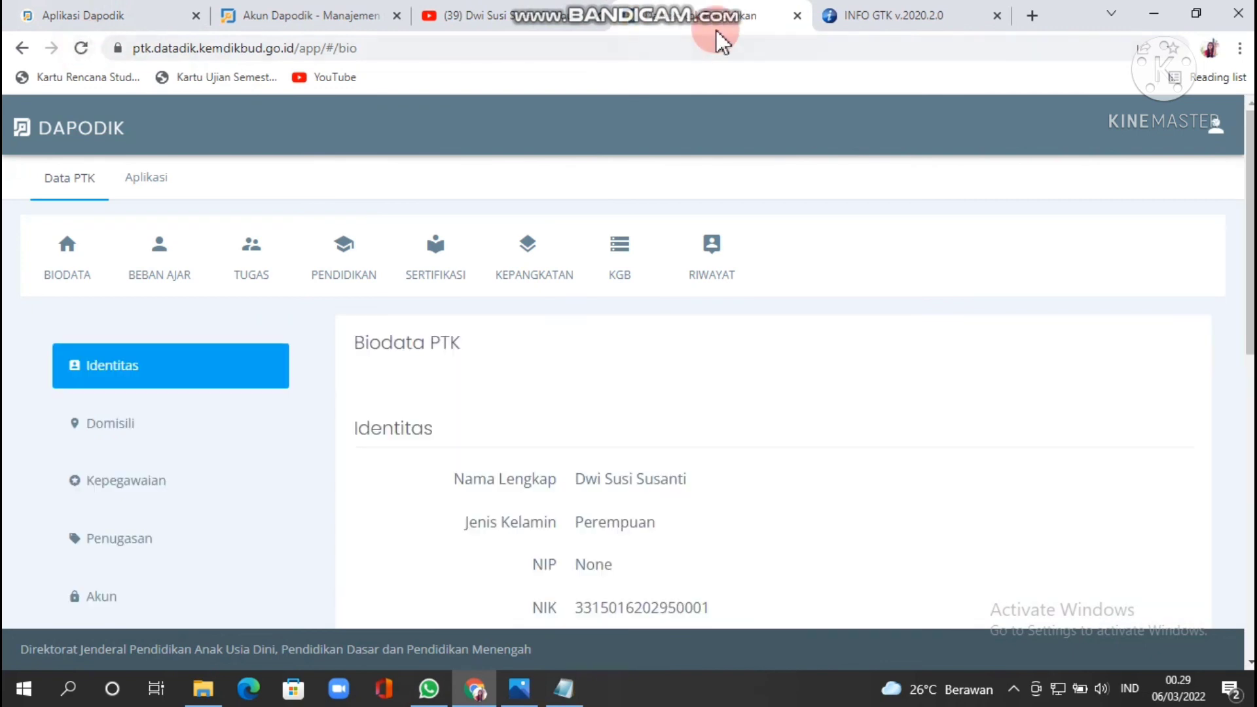
left_click(896, 15)
left_click(795, 138)
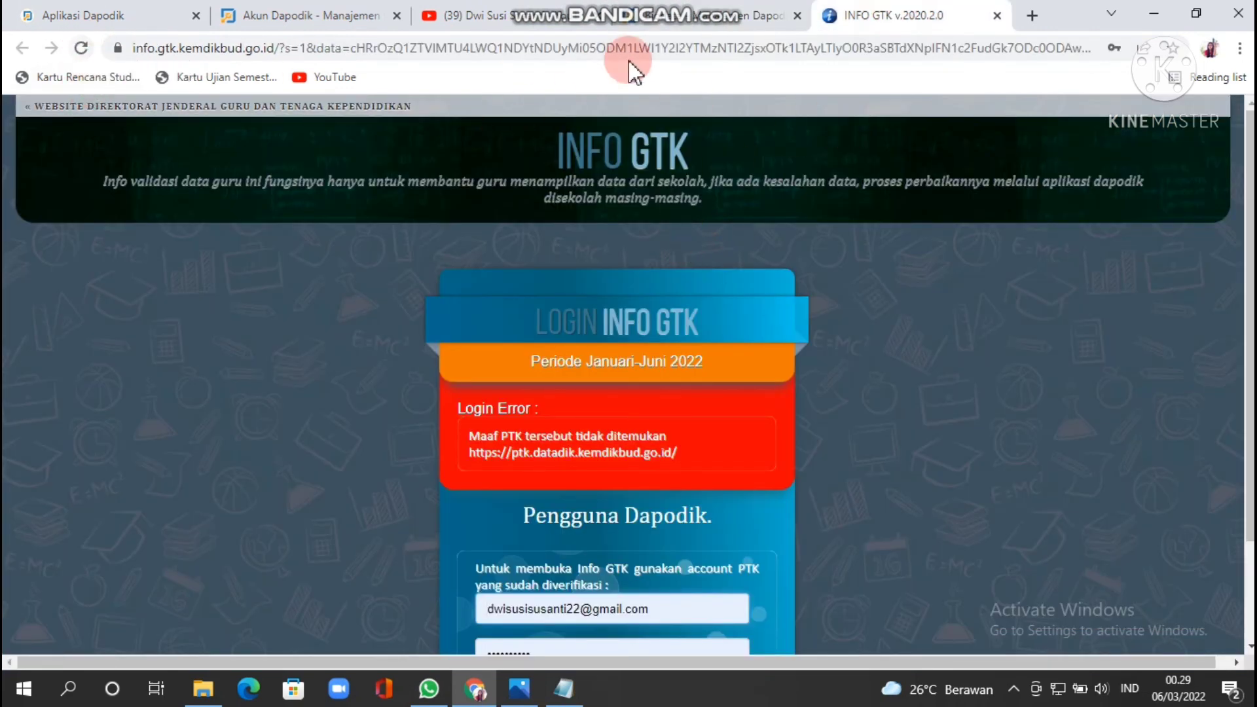
left_click(996, 14)
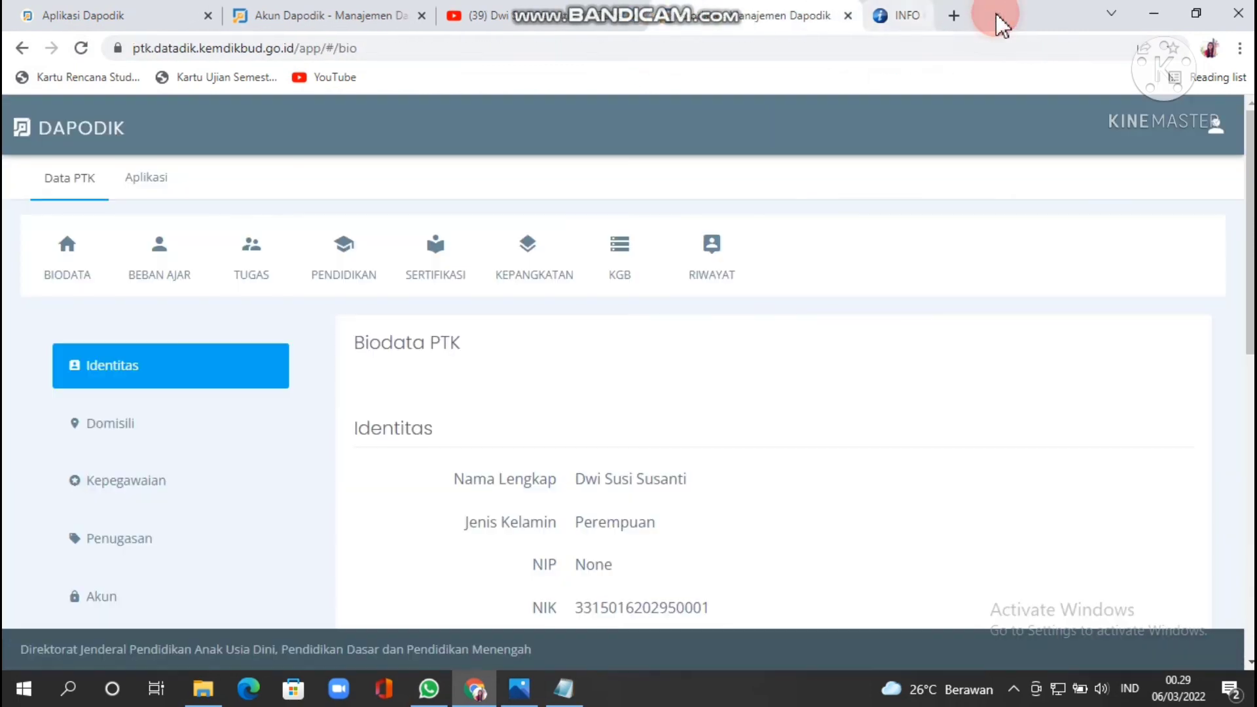
Step: Reload the teacher's Biodata page and launch Buka Info GTK again from its bottom
left_click(81, 49)
left_click(426, 465)
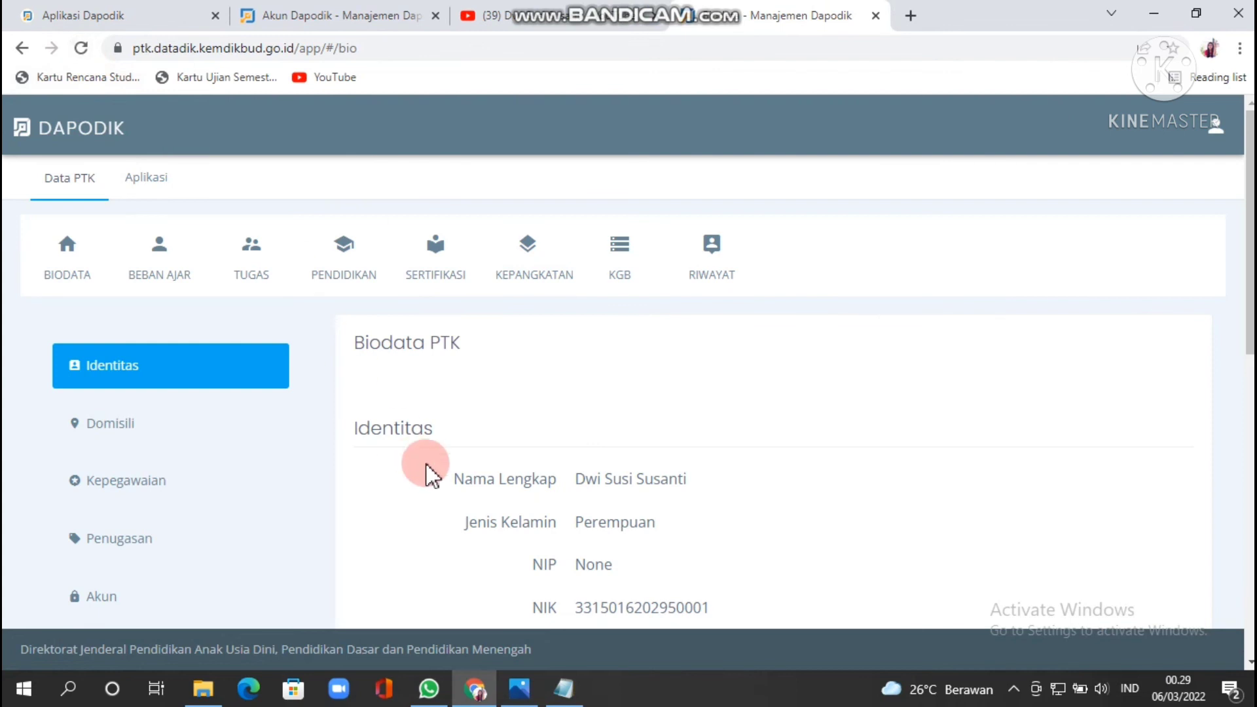
scroll(425, 440, "down", 10)
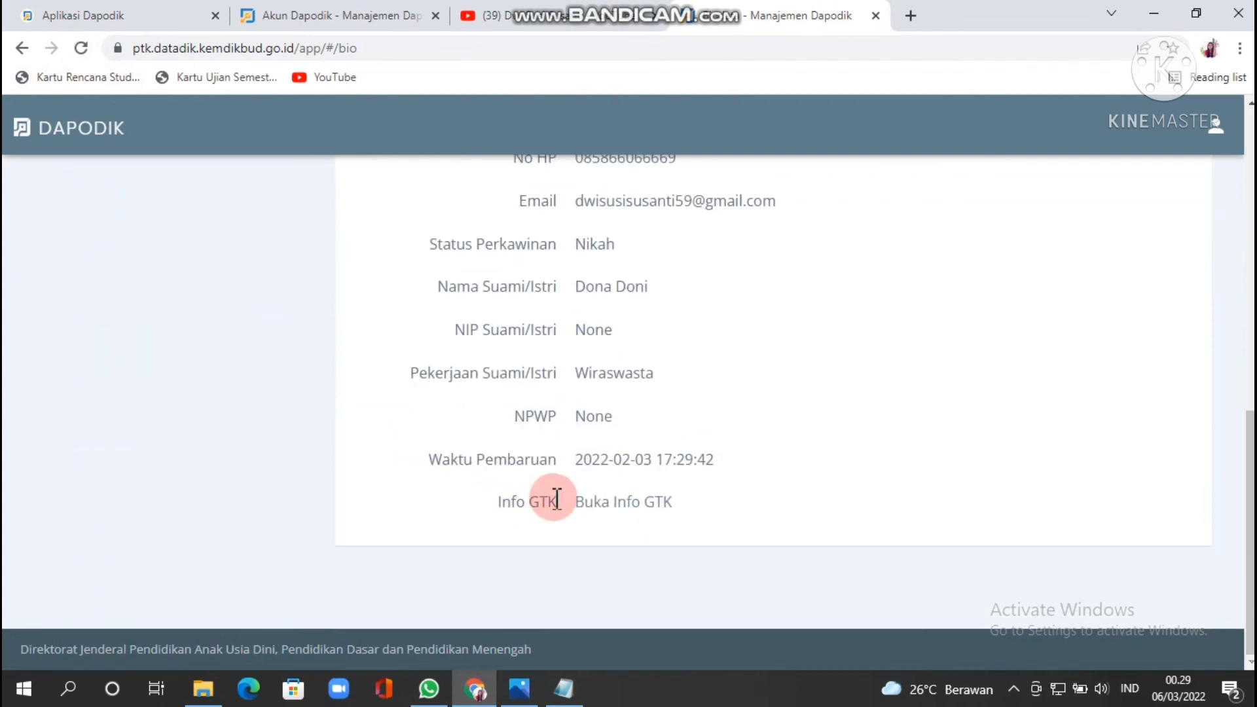
left_click(601, 508)
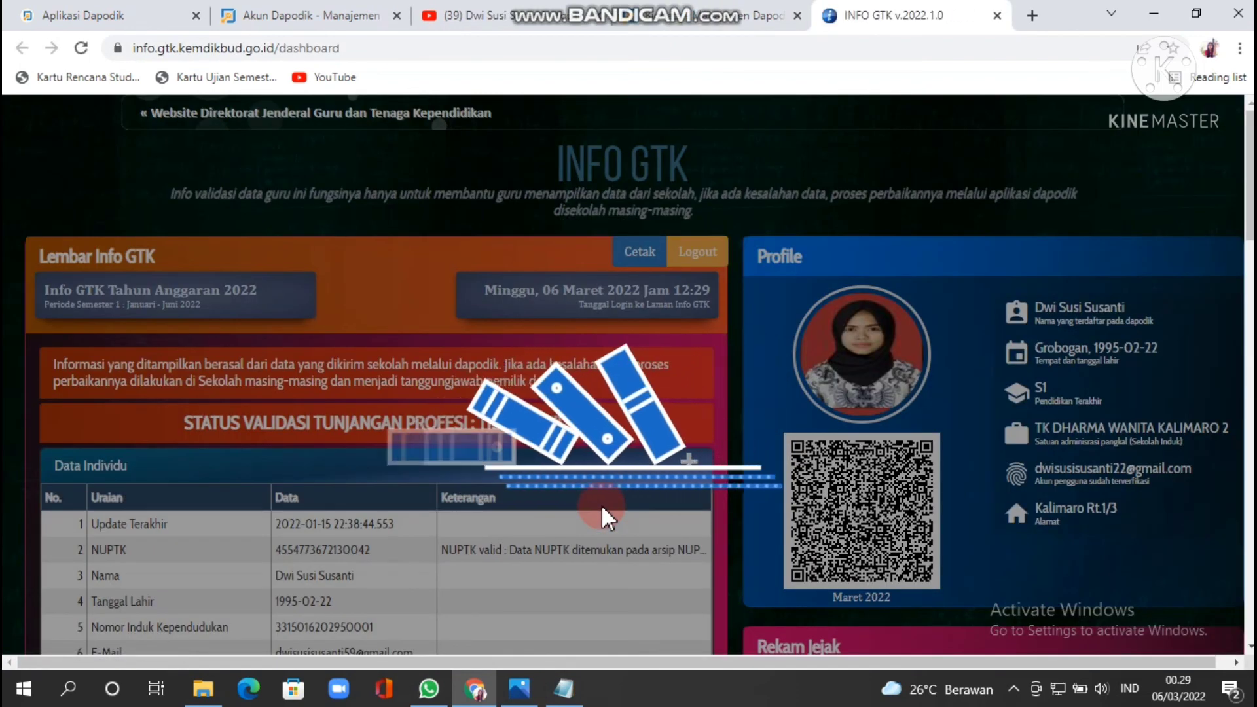
Step: Review the 2022 Info GTK dashboard showing Tunjangan Profesi TIDAK VALID, then go to the YouTube tab
scroll(602, 511, "down", 1)
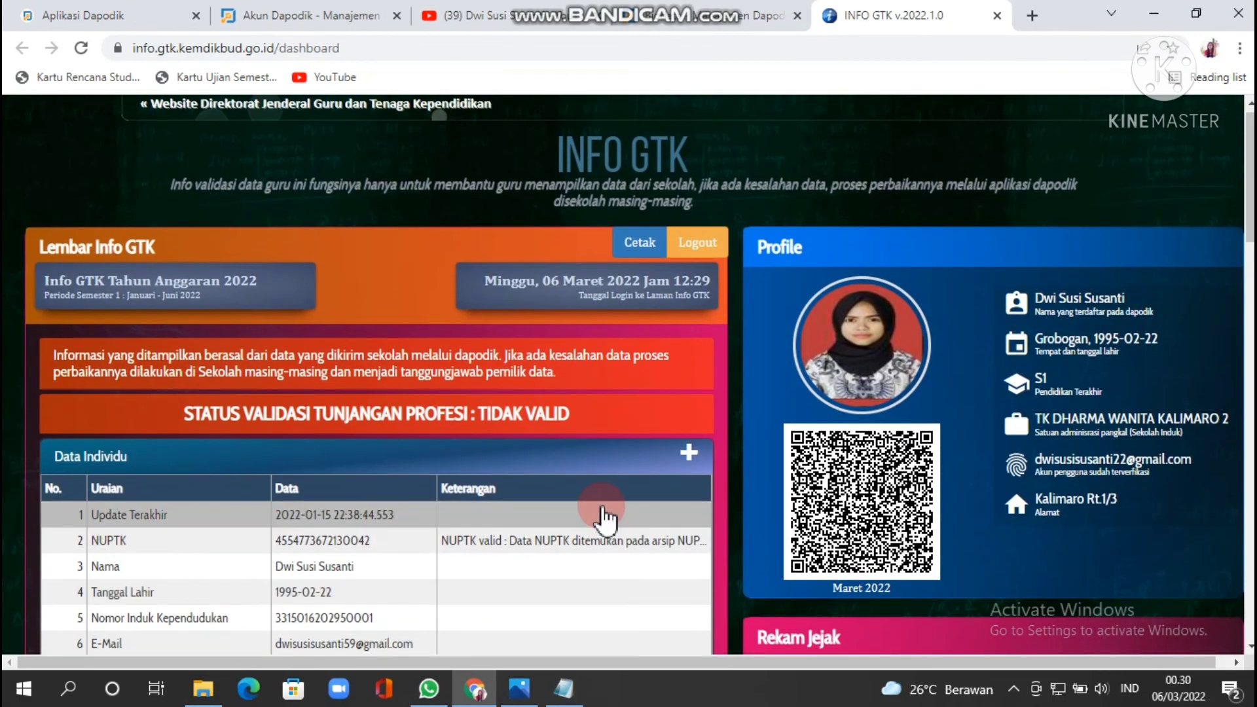
left_click(462, 16)
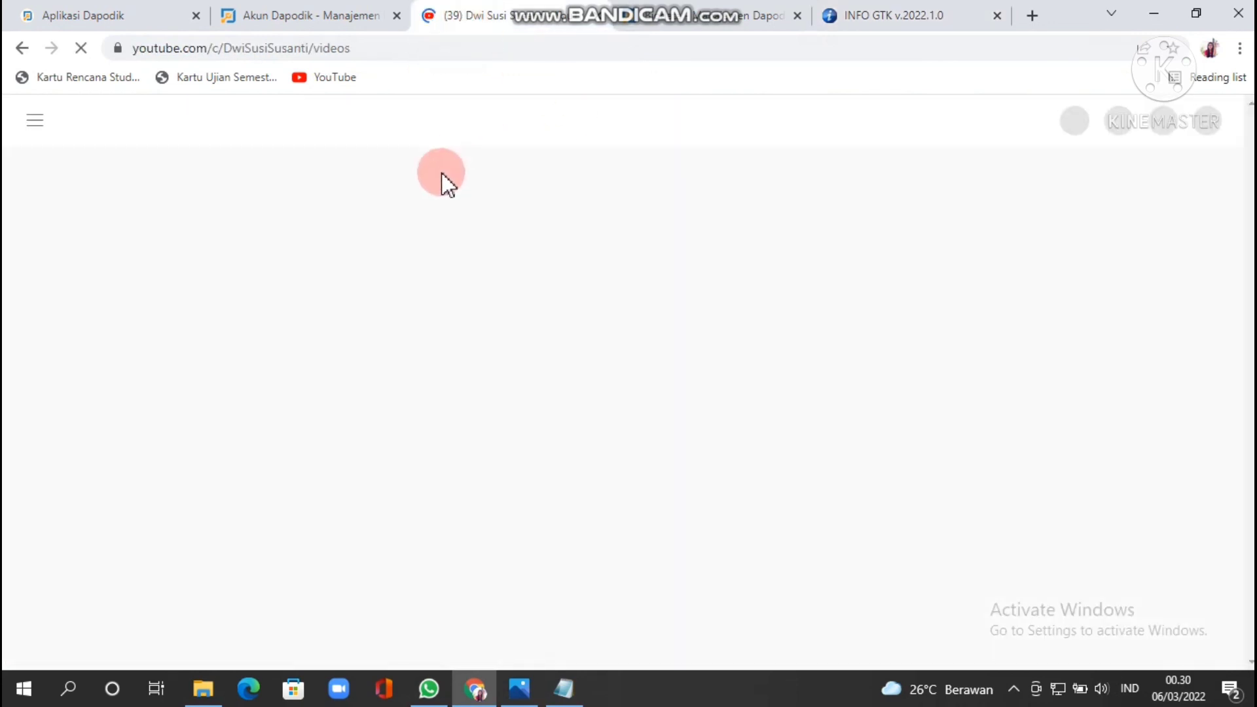